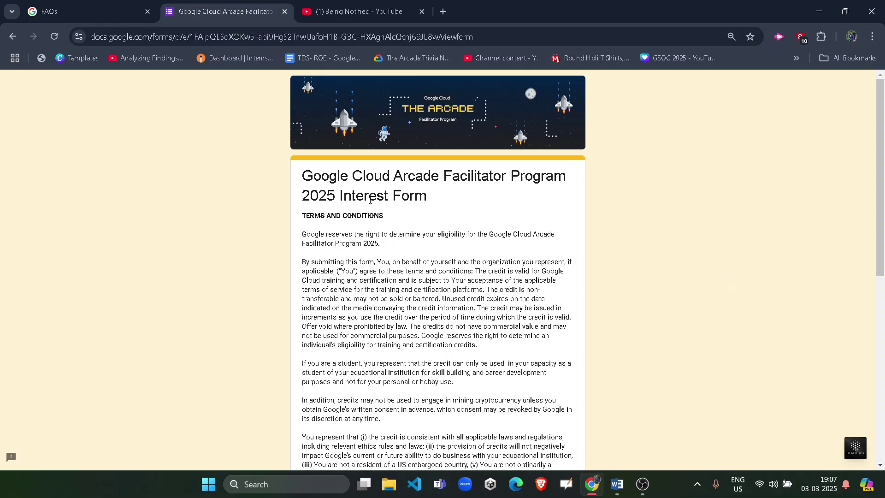
Read over the 'Arcade Facilitator Program 2025 Interest Form' title and its TERMS AND CONDITIONS heading.
left_click_drag(340, 177, 533, 177)
left_click(424, 181)
double_click(318, 195)
left_click(345, 171)
left_click_drag(341, 195, 429, 214)
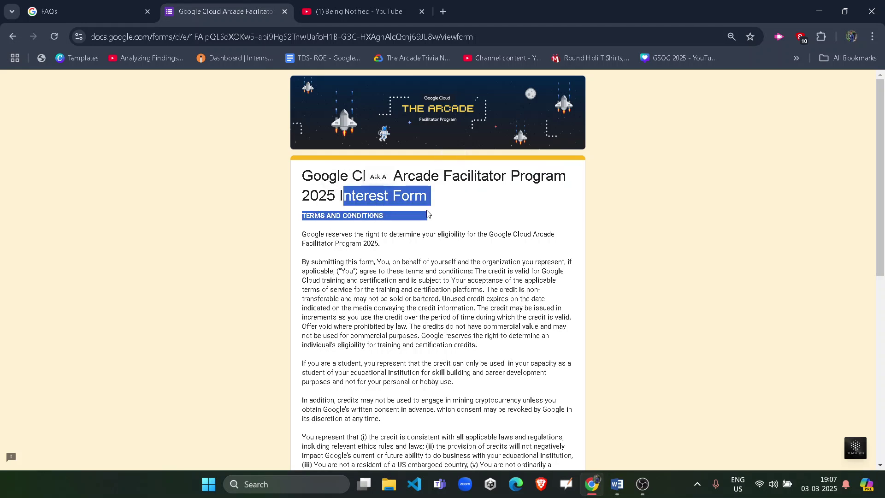
left_click(443, 204)
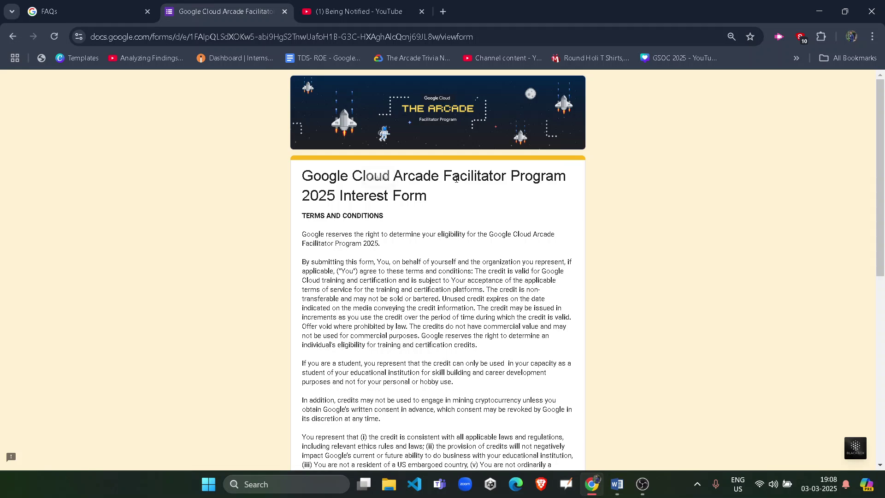
double_click(446, 179)
left_click(446, 179)
Cycle through the open tabs with Ctrl+Tab and land back on the channel's Videos page.
left_click(359, 11)
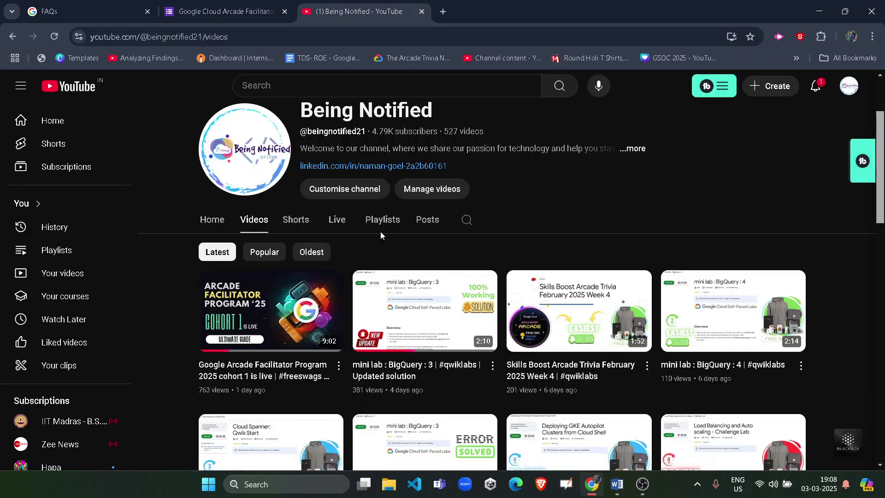
mouse_move(252, 342)
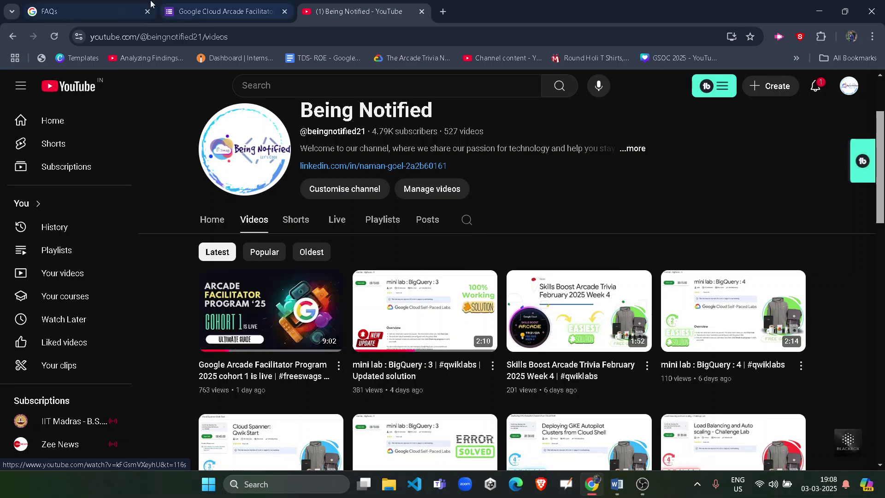
key("ctrl+Tab")
key("ctrl+Tab")
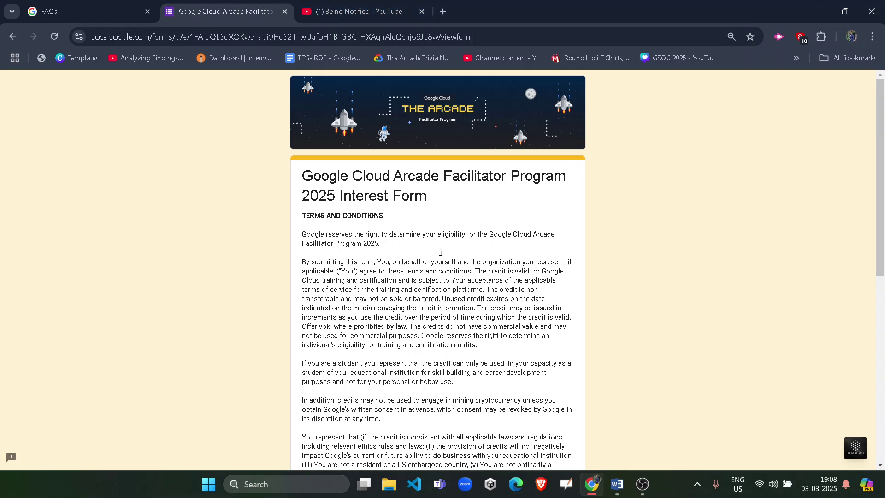
left_click(357, 11)
mouse_move(275, 314)
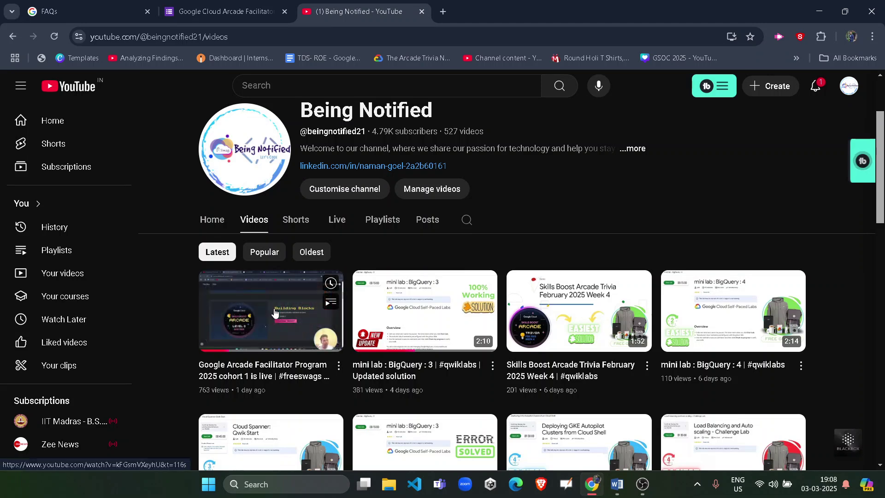
Return to the interest form, scroll down slightly, and look over its title text.
left_click(258, 12)
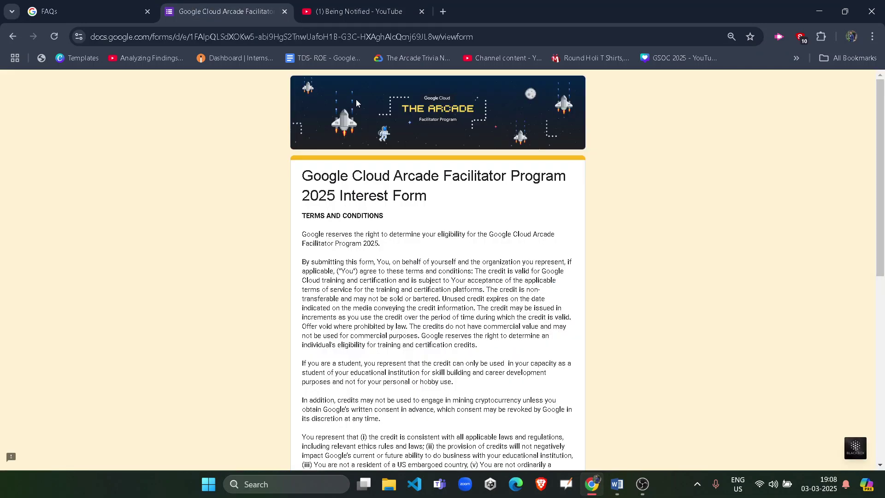
scroll(393, 252, "down", 1)
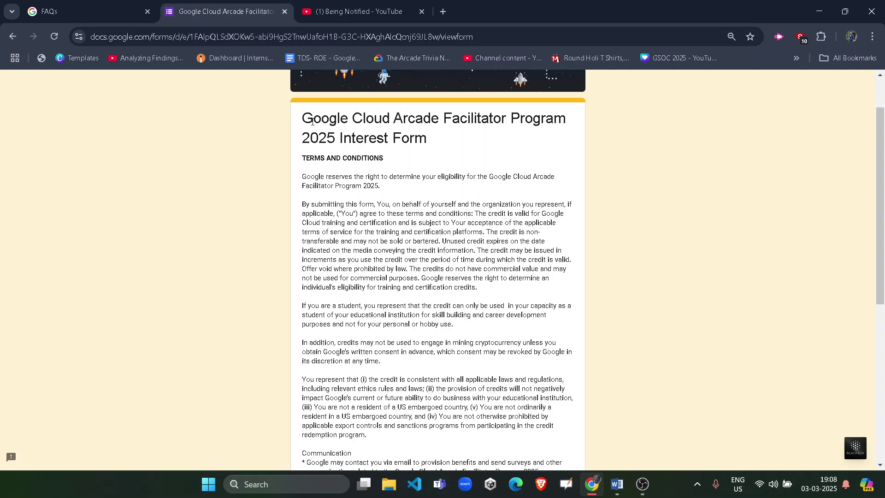
left_click_drag(312, 122, 337, 138)
left_click(347, 216)
On the Arcade Facilitator site's home page, read the '25 heading and April 1 start date.
left_click(88, 12)
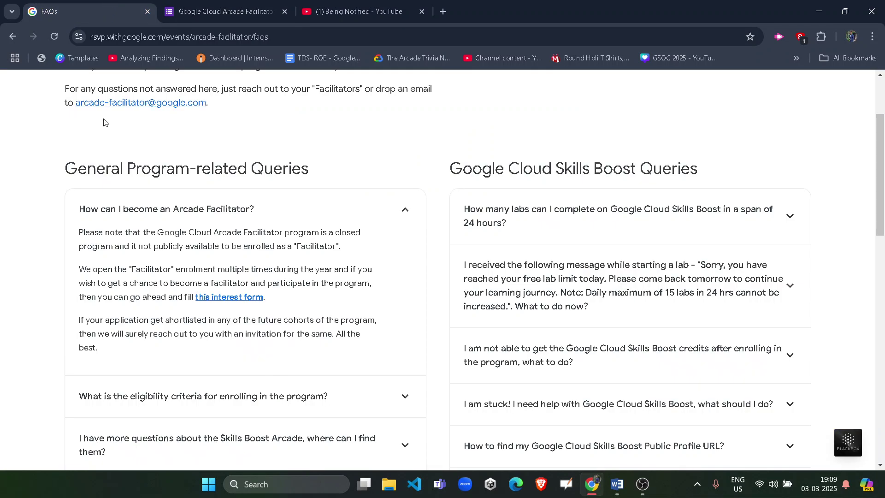
scroll(131, 138, "up", 3)
left_click(130, 91)
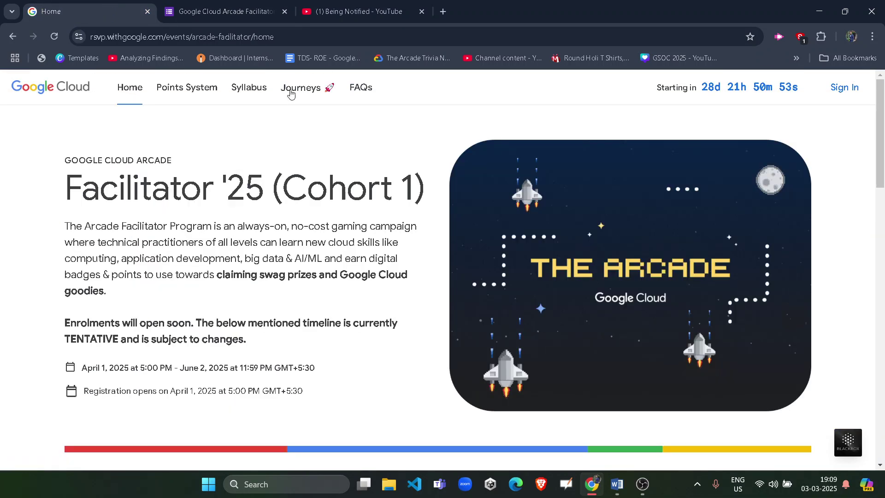
key("ctrl+l")
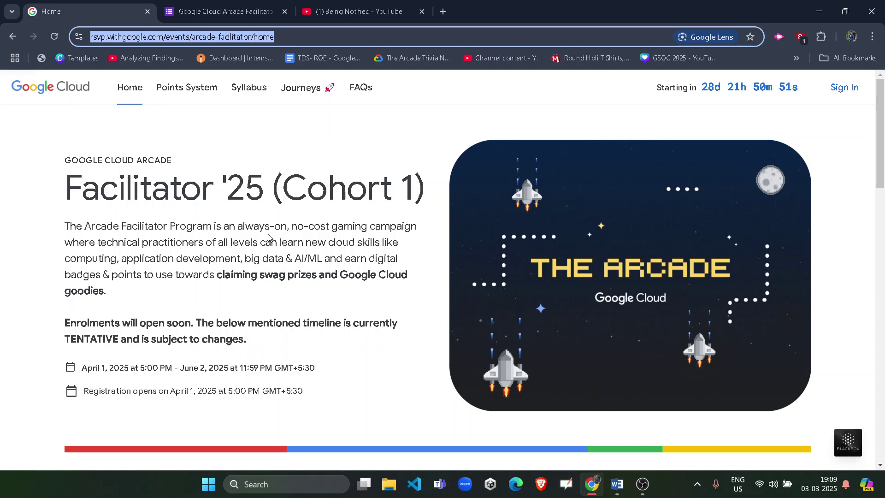
left_click(79, 302)
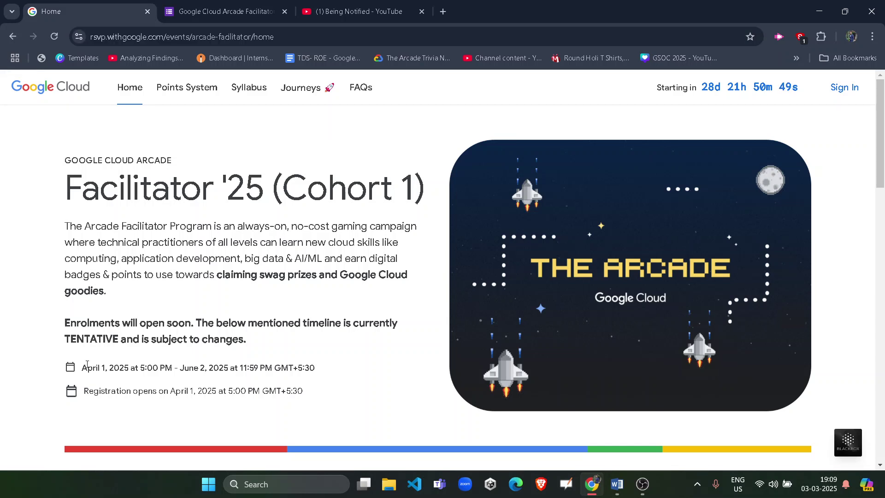
left_click_drag(273, 189, 249, 190)
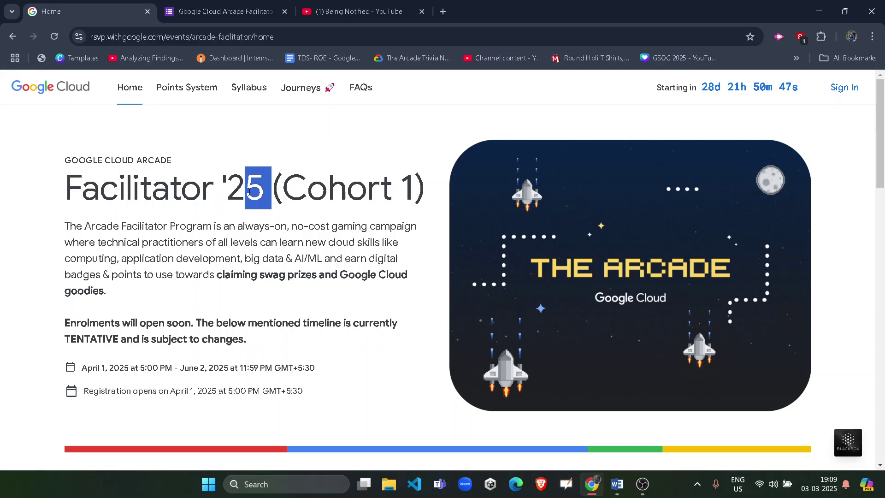
left_click(115, 325)
left_click_drag(85, 368, 115, 367)
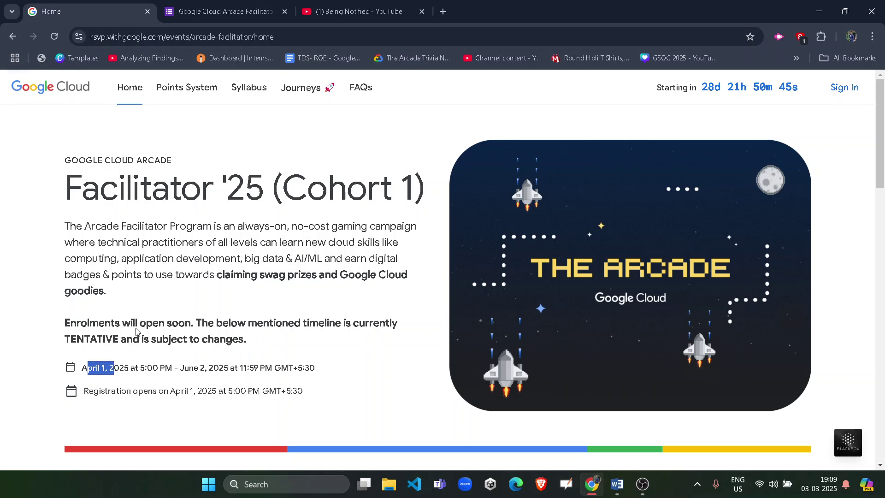
left_click(171, 287)
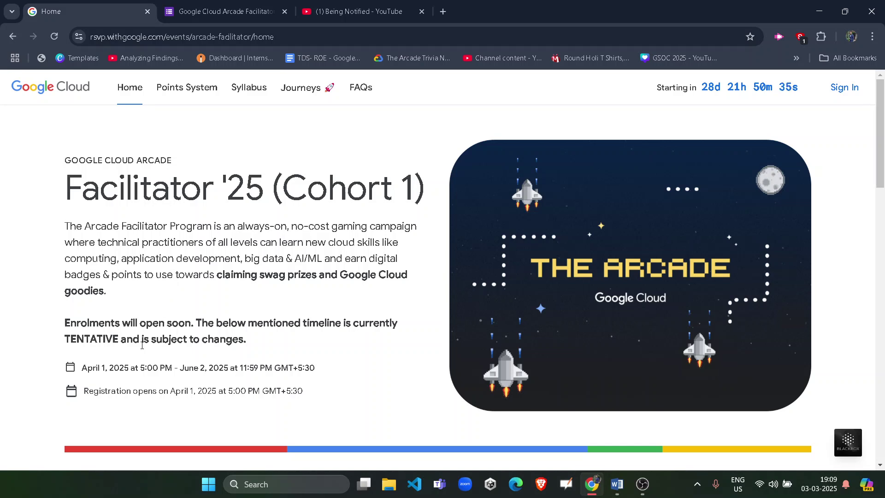
left_click_drag(115, 368, 87, 367)
left_click(205, 208)
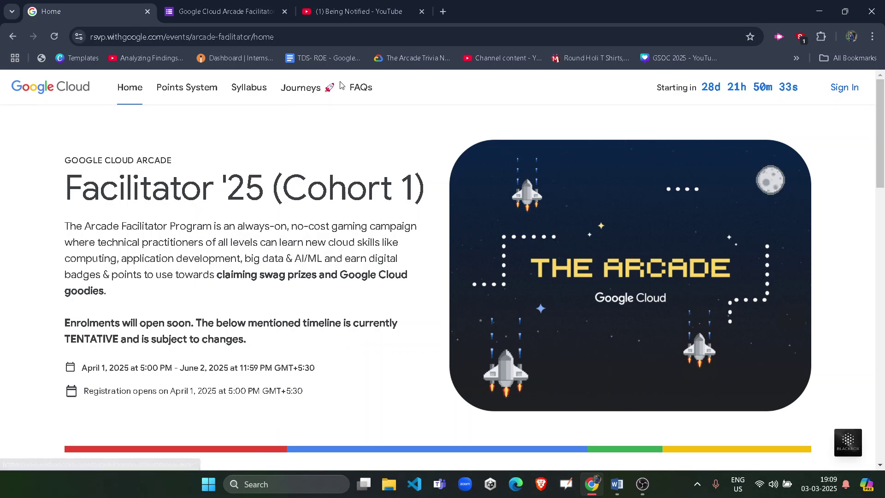
In FAQs, expand 'How can I become an Arcade Facilitator?' and open 'this interest form' in a new tab.
left_click(361, 88)
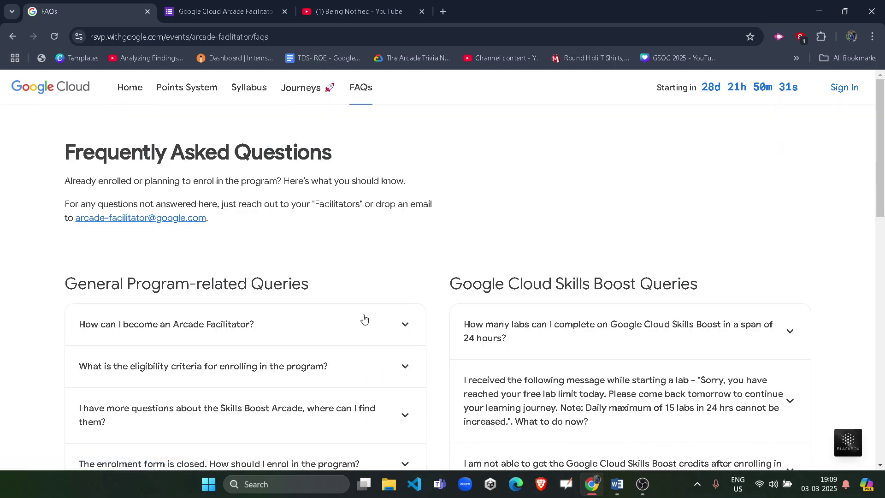
left_click(406, 324)
scroll(213, 356, "down", 1)
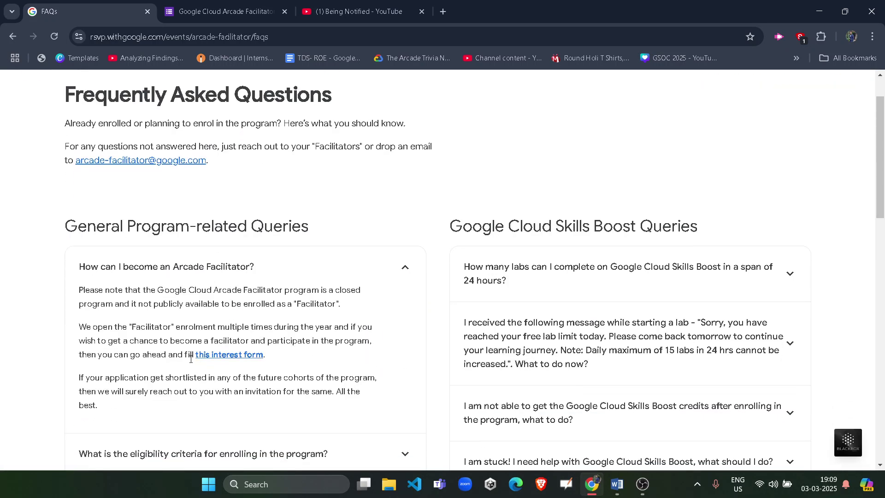
left_click_drag(190, 356, 265, 356)
left_click(239, 369)
left_click(239, 356)
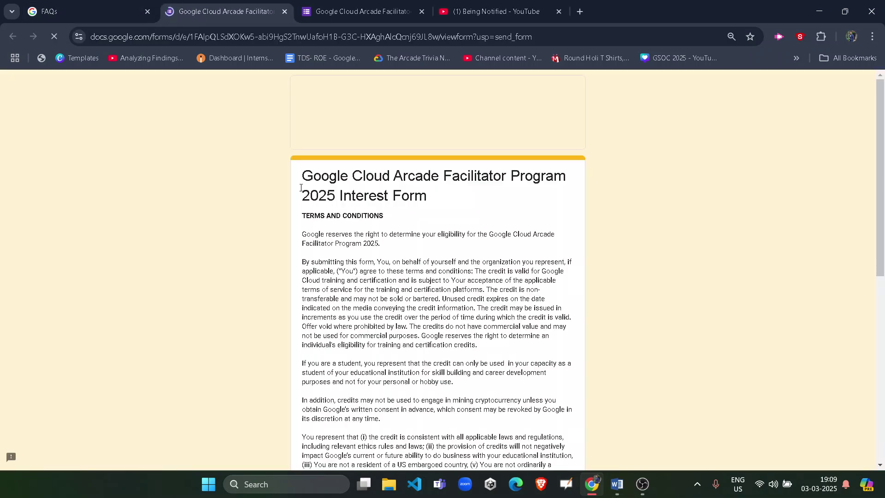
Look over the new form tab's 2025 title and its page address.
left_click_drag(310, 203, 343, 201)
left_click(344, 201)
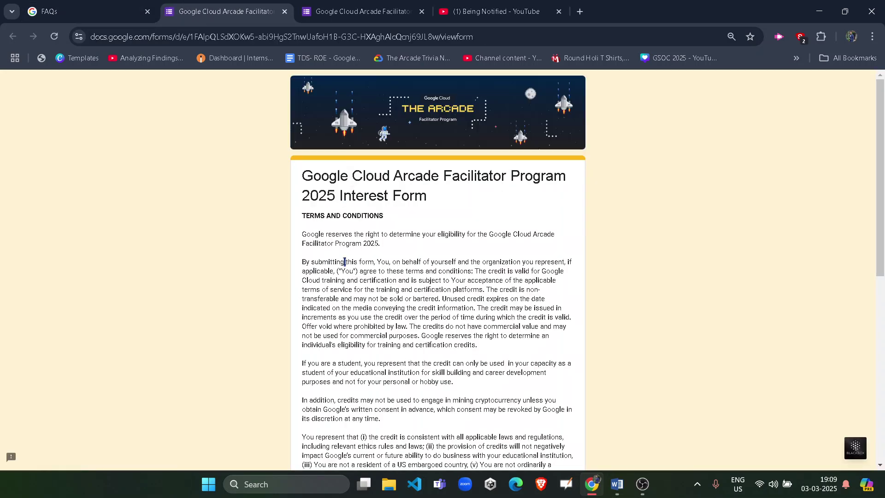
key("shift+Left")
key("shift+Left")
left_click(329, 256)
key("shift+Right")
key("shift+Right")
left_click(343, 270)
scroll(343, 270, "down", 2)
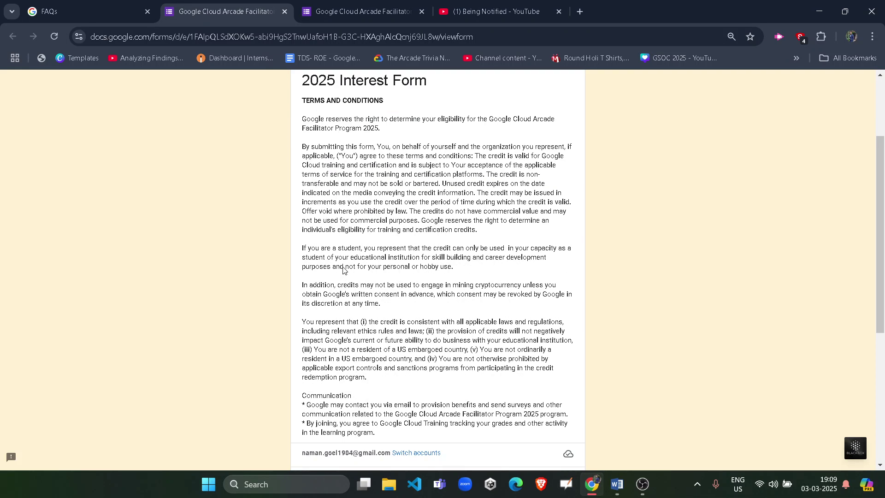
scroll(343, 268, "up", 1)
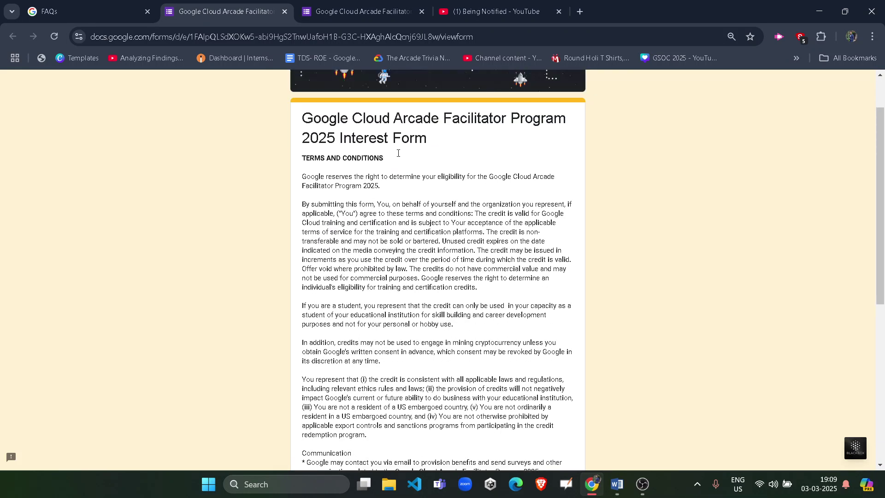
left_click(479, 37)
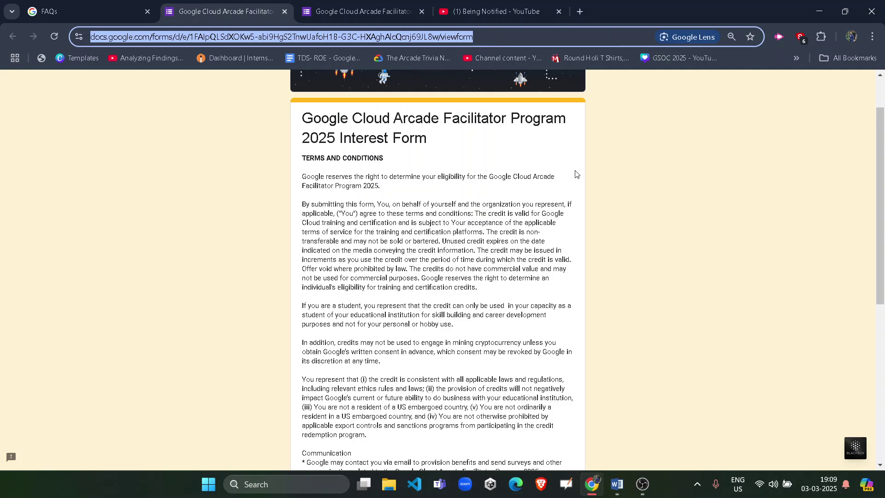
left_click(509, 216)
Scroll down and select the signed-in account's email address in the form header.
scroll(427, 234, "down", 1)
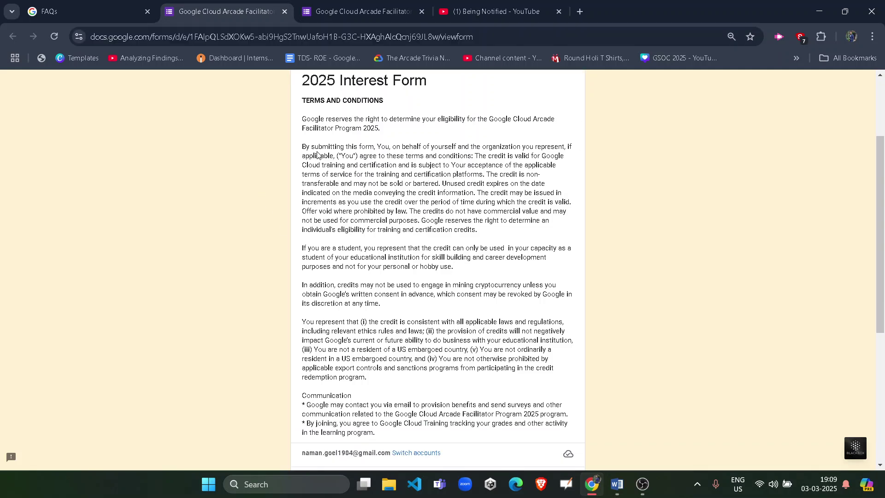
scroll(335, 165, "down", 5)
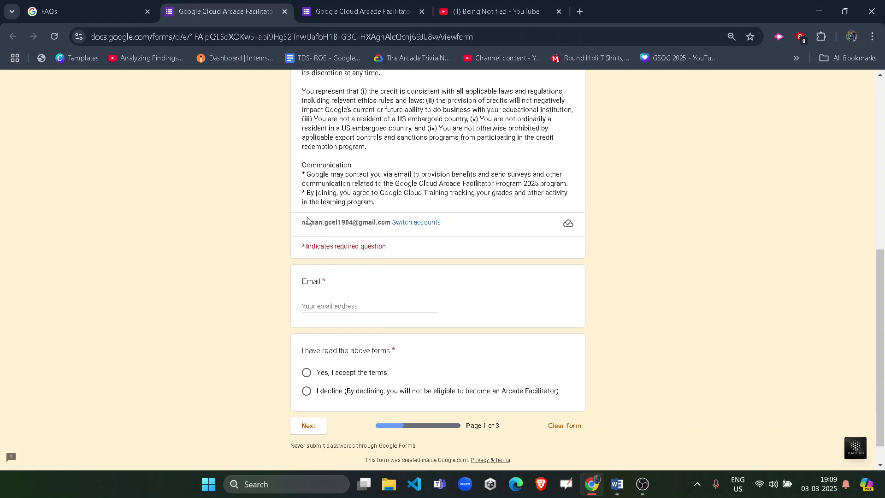
left_click_drag(302, 222, 390, 220)
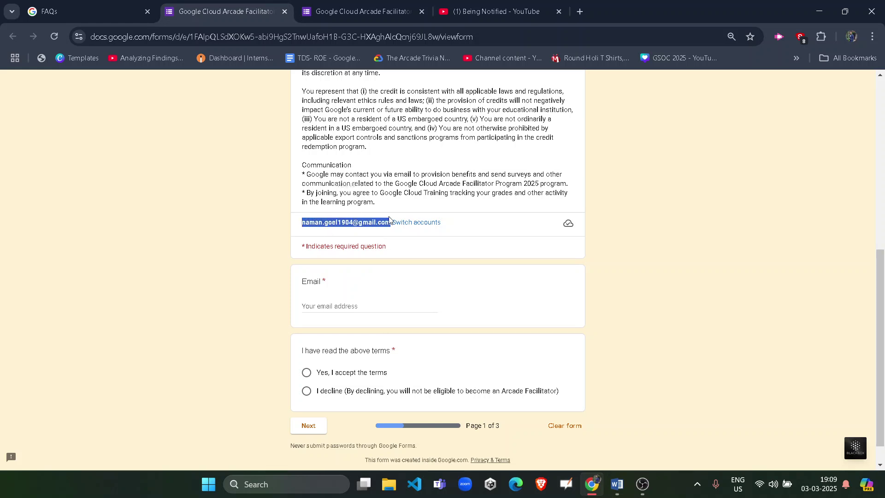
left_click(658, 263)
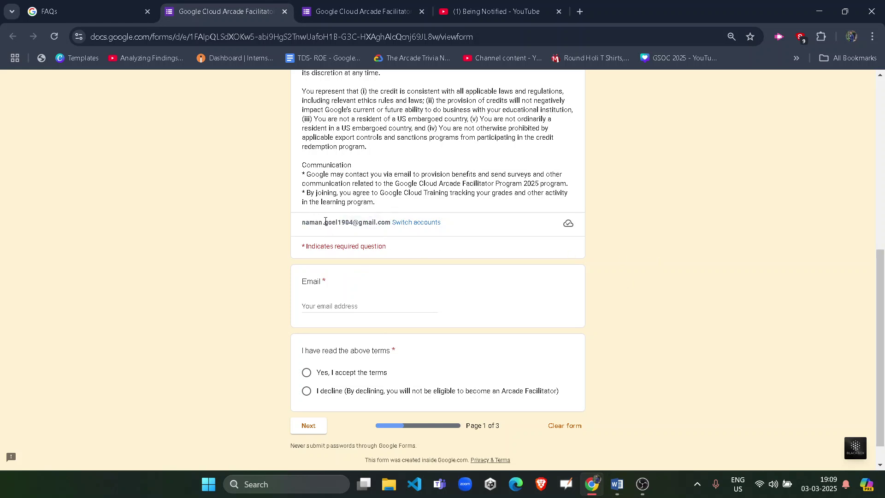
left_click_drag(302, 223, 391, 224)
left_click(333, 204)
Paste the copied account email into the Email field and choose 'Yes, I accept the terms'.
key("ctrl+c")
left_click(377, 307)
key("ctrl+v")
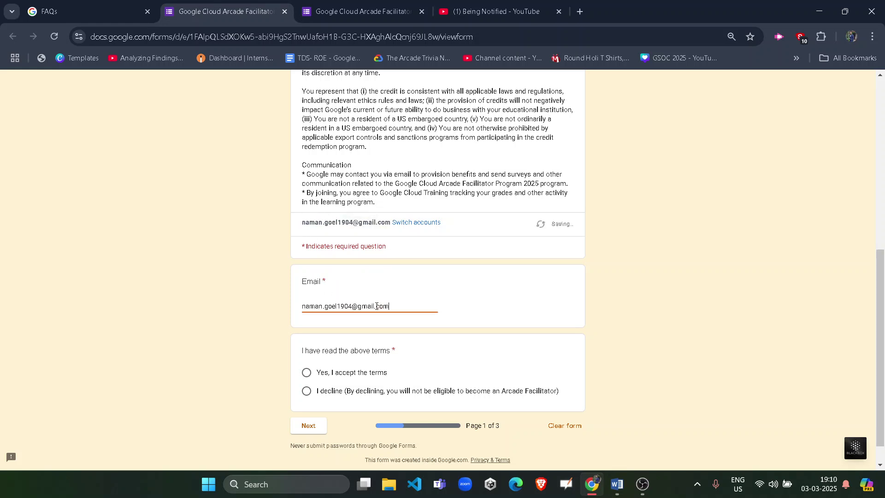
left_click(336, 376)
Reread the terms passage, then continue to the Fill out your details page.
scroll(374, 335, "up", 4)
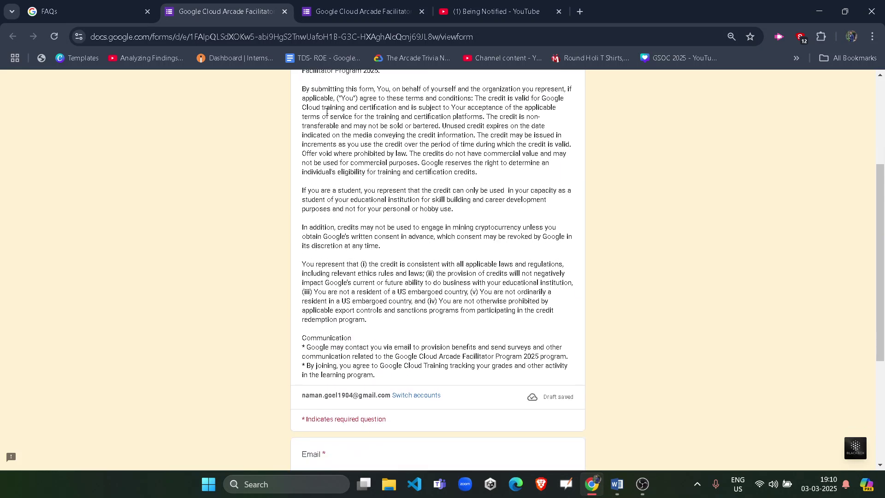
left_click_drag(370, 163, 494, 349)
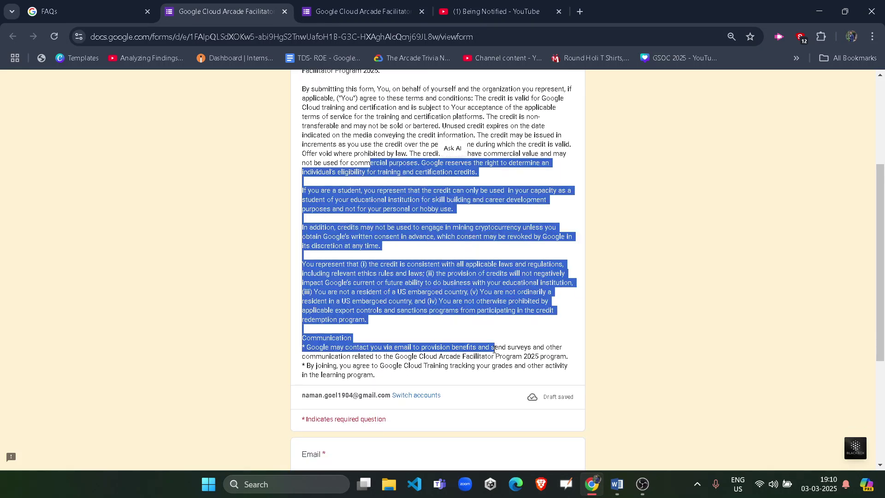
left_click(584, 285)
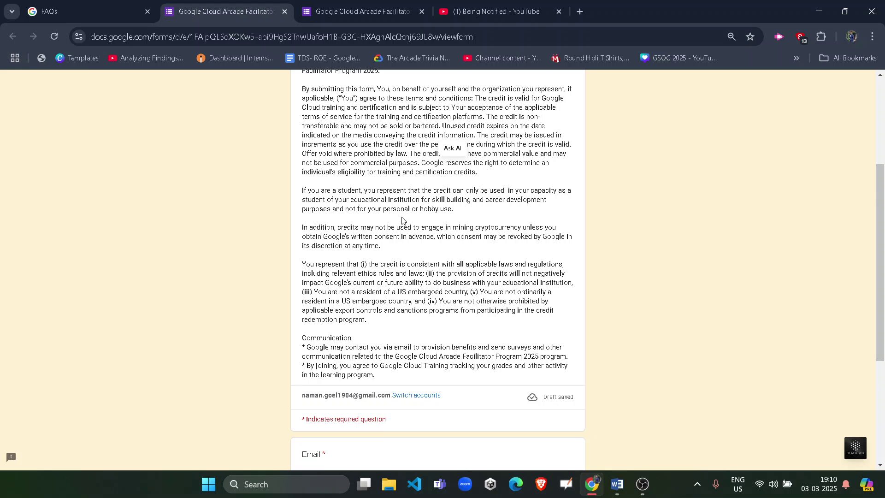
scroll(402, 221, "up", 1)
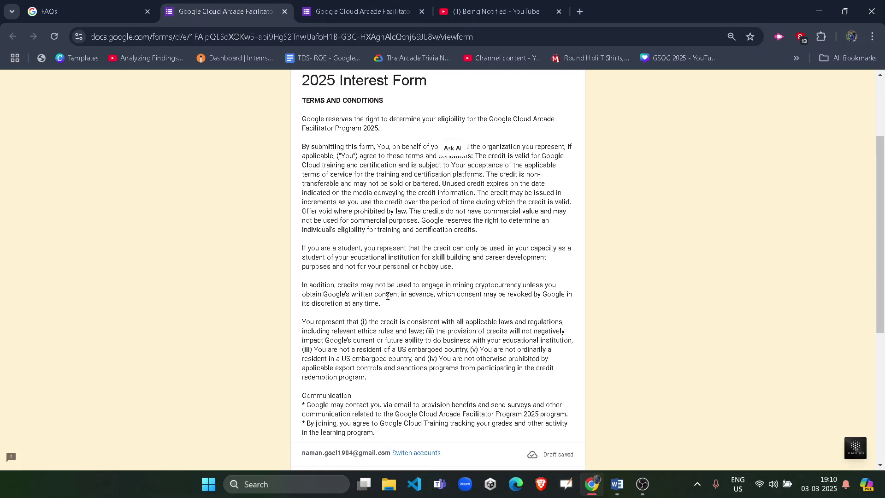
scroll(388, 284, "down", 4)
scroll(348, 235, "up", 2)
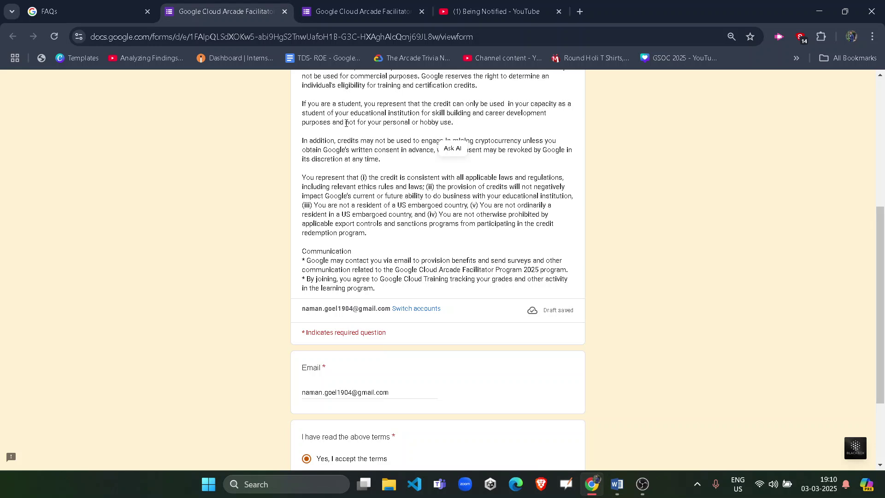
left_click_drag(346, 122, 421, 253)
left_click(433, 271)
scroll(434, 271, "down", 3)
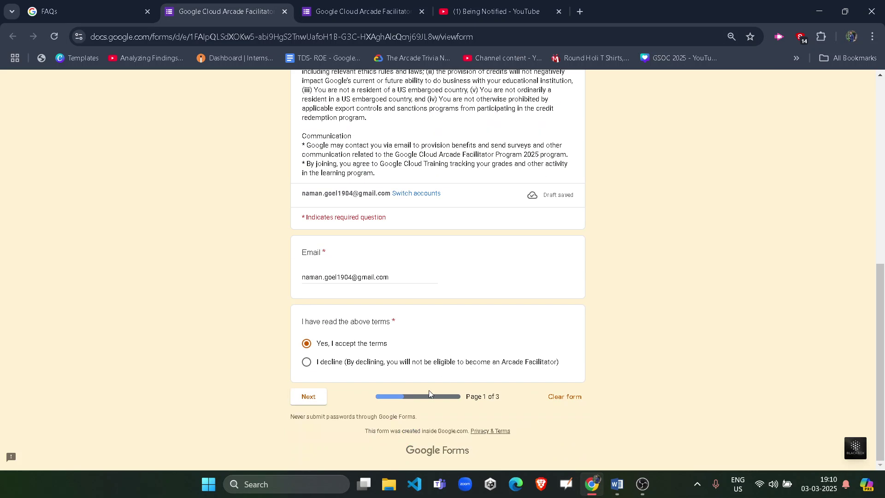
left_click(309, 397)
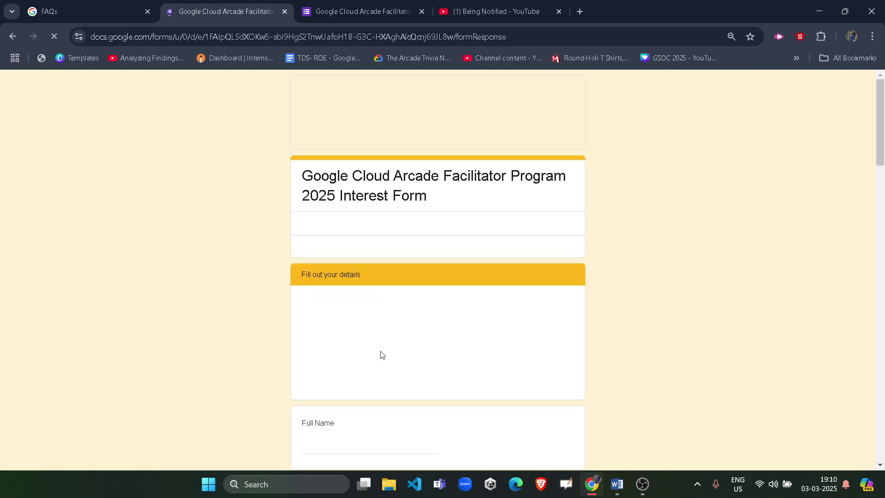
scroll(481, 342, "down", 3)
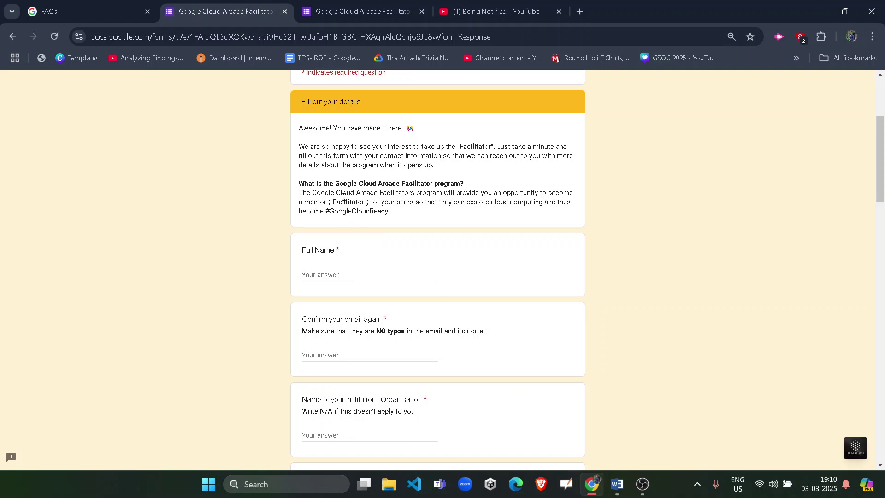
double_click(352, 129)
left_click(382, 211)
left_click_drag(332, 193, 299, 178)
left_click(405, 233)
left_click_drag(347, 192, 421, 194)
left_click_drag(483, 193, 552, 194)
left_click_drag(308, 202, 530, 204)
left_click(464, 206)
left_click(524, 235)
scroll(349, 275, "down", 1)
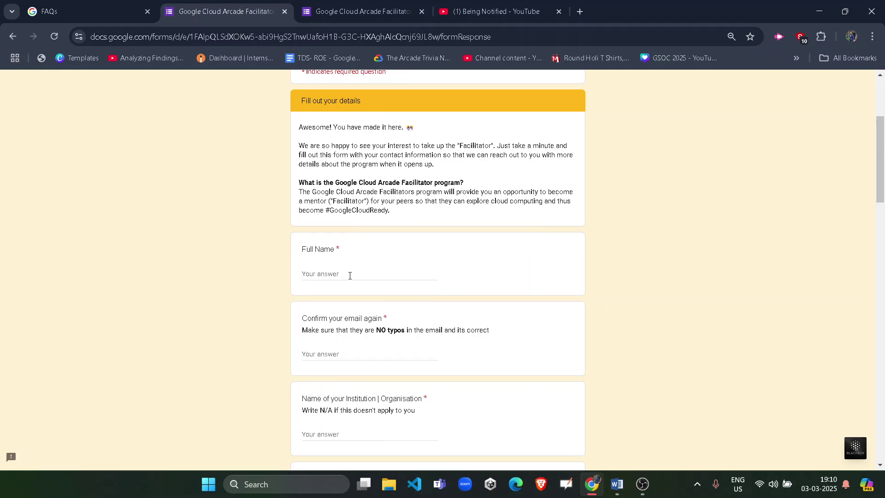
scroll(350, 276, "down", 2)
left_click(346, 161)
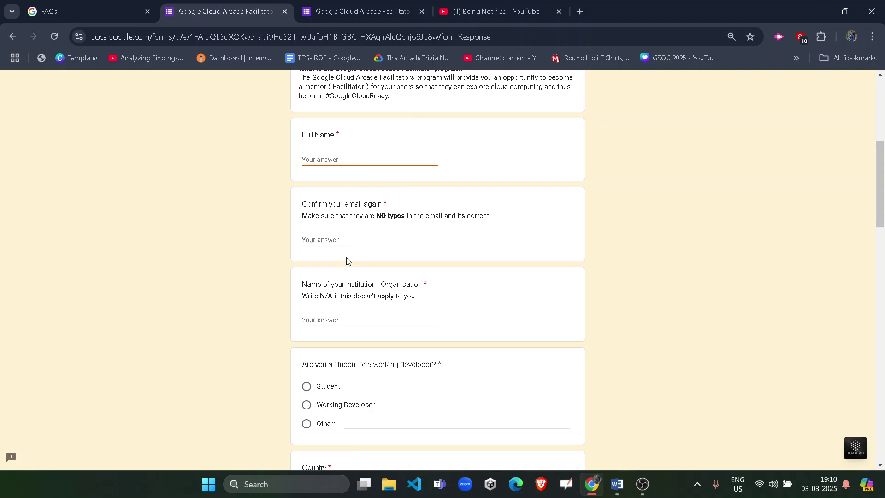
left_click_drag(333, 204, 389, 209)
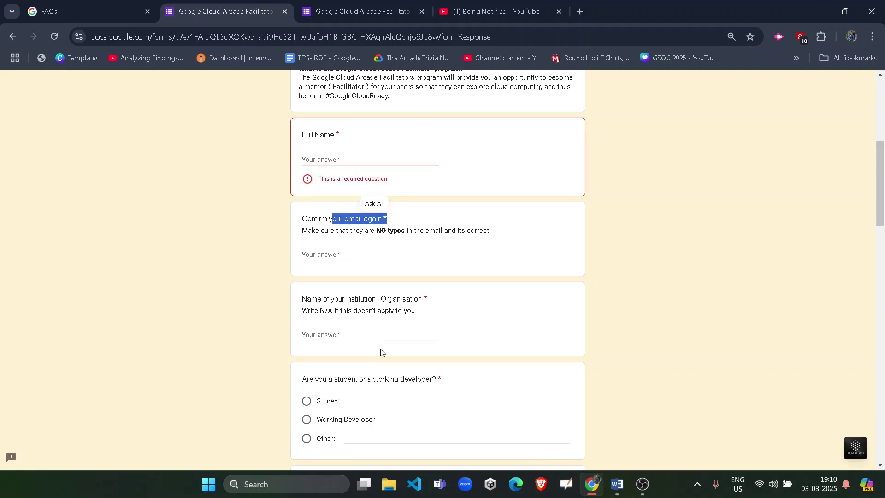
left_click(335, 310)
left_click_drag(316, 301, 416, 313)
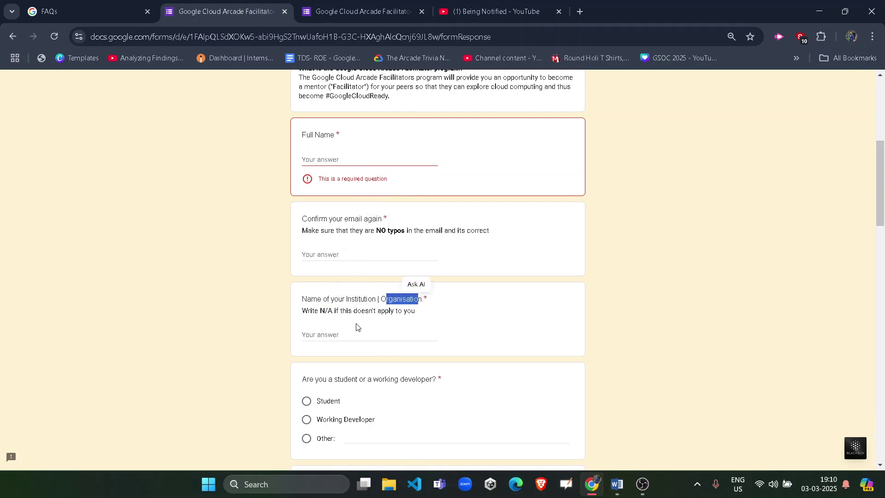
left_click_drag(323, 310, 334, 310)
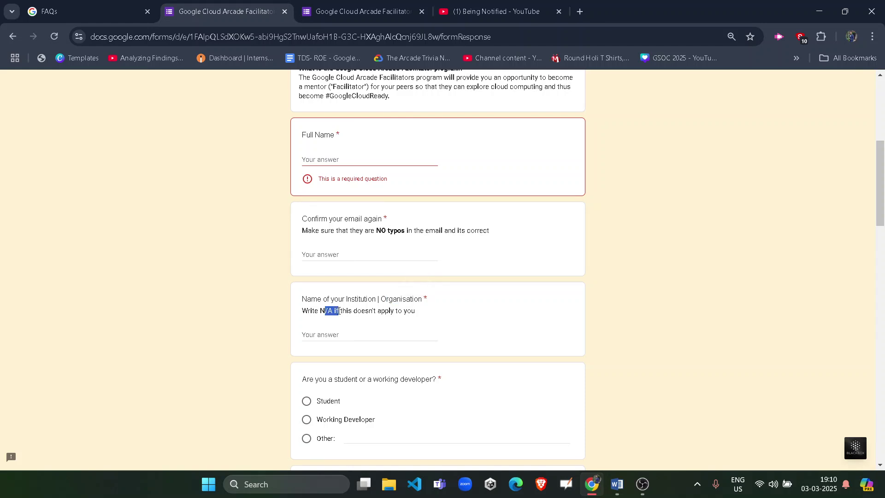
left_click(341, 322)
left_click_drag(382, 295, 415, 311)
left_click(358, 298)
left_click_drag(358, 298, 381, 299)
left_click(387, 314)
scroll(433, 358, "down", 3)
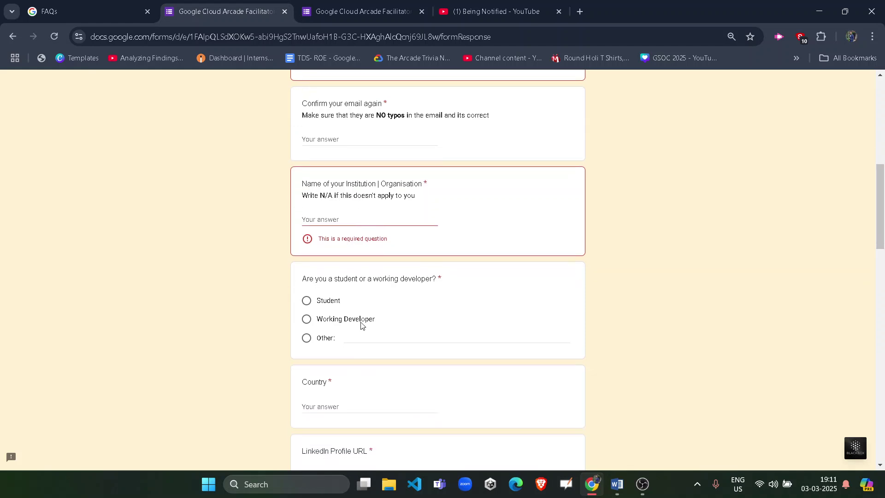
left_click_drag(351, 281, 376, 281)
left_click(342, 314)
Review the Country, LinkedIn Profile URL, and YouTube Channel Profile URL questions and the N/A hint.
scroll(329, 350, "down", 4)
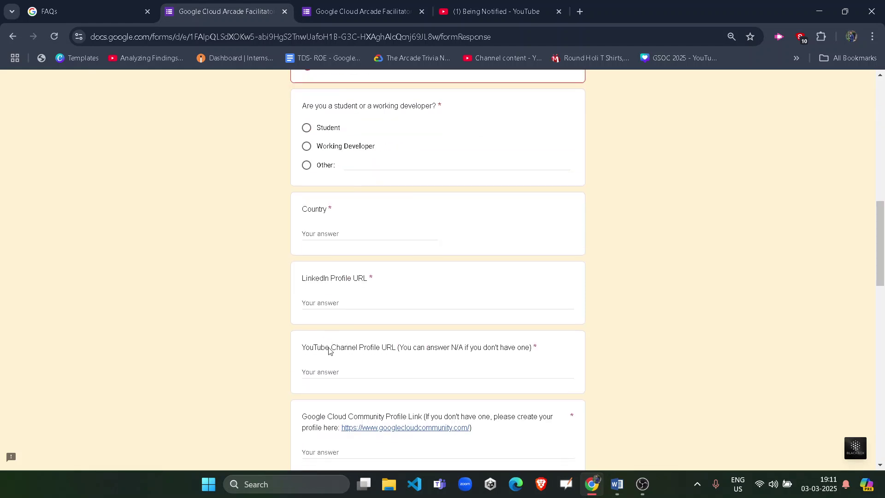
triple_click(330, 216)
left_click_drag(373, 279, 358, 278)
left_click(374, 305)
scroll(372, 305, "down", 3)
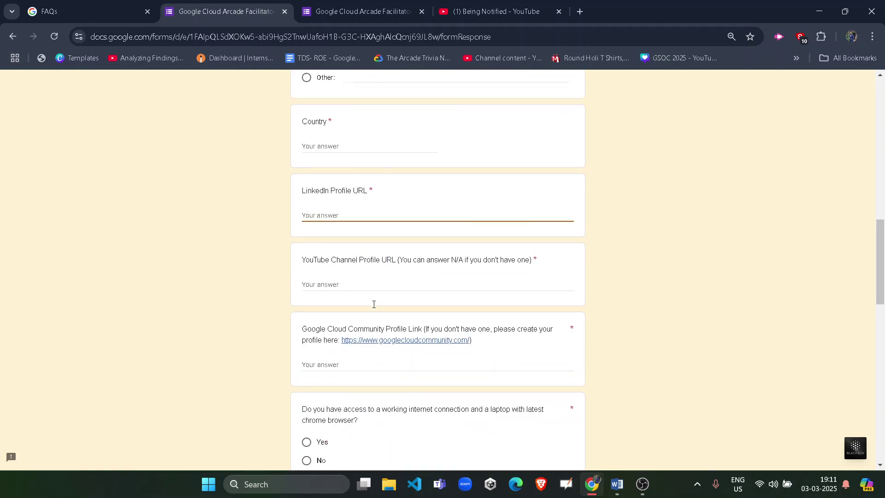
left_click_drag(312, 235, 397, 249)
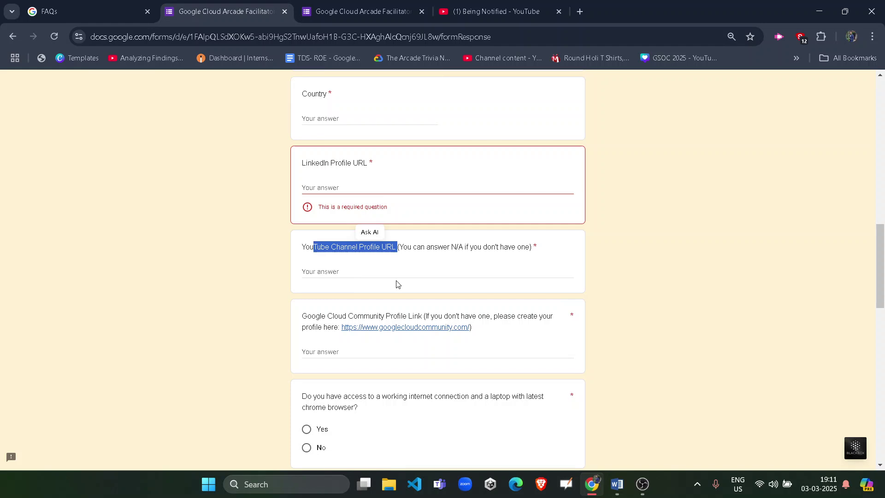
left_click(421, 261)
double_click(456, 247)
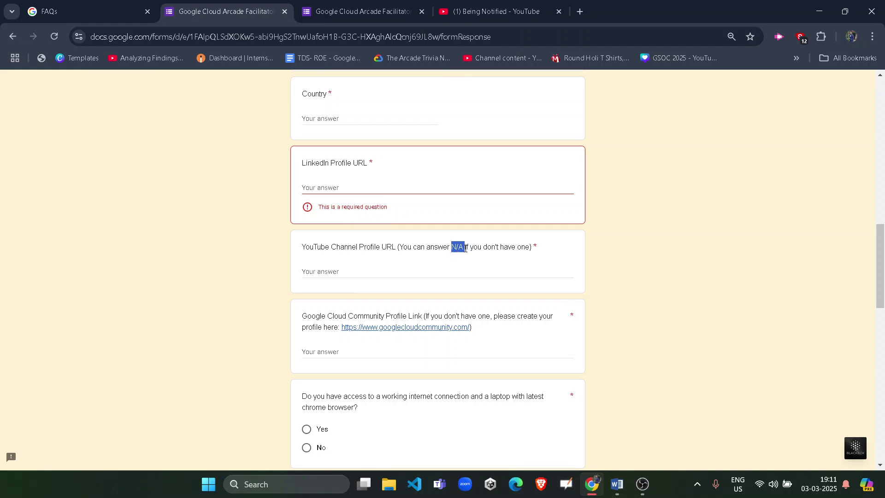
left_click(425, 272)
Enter N/A as the YouTube Channel Profile URL answer, then read the Google Cloud Community question.
left_click(425, 272)
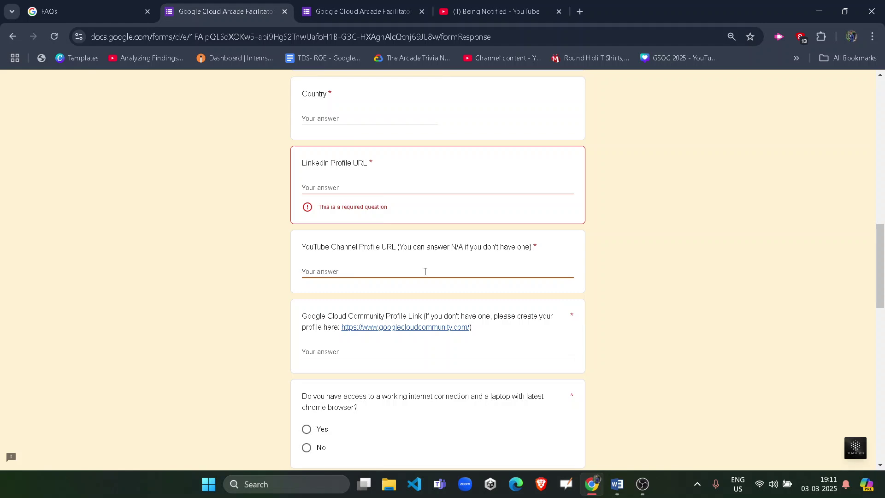
type("N/A")
left_click_drag(322, 316, 420, 318)
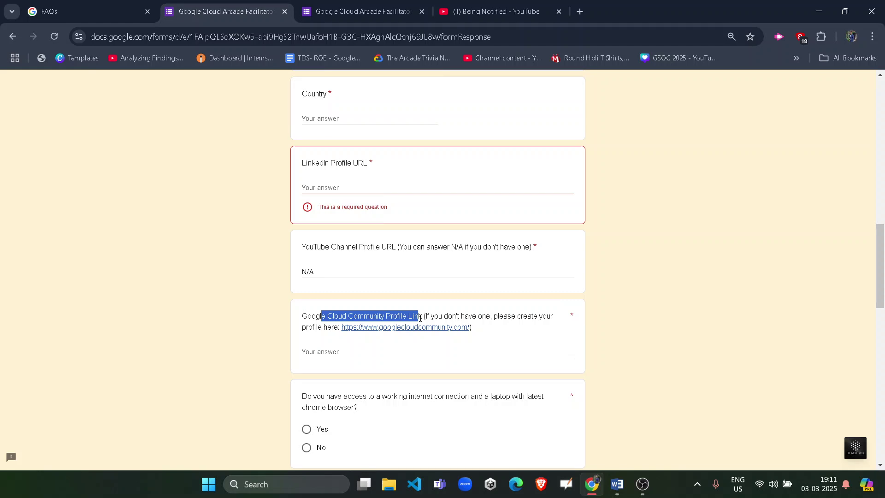
left_click(705, 315)
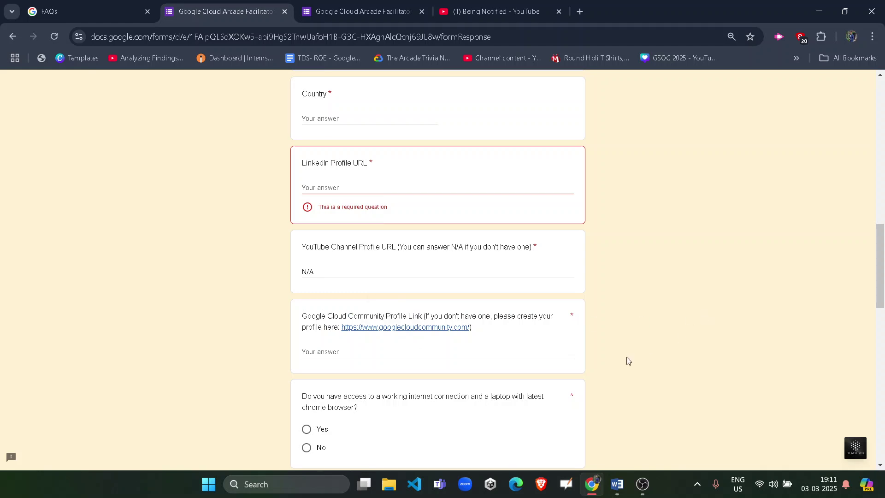
Open your own Google Cloud Community profile via My profile, copy its URL, and go back to the form.
left_click(435, 328)
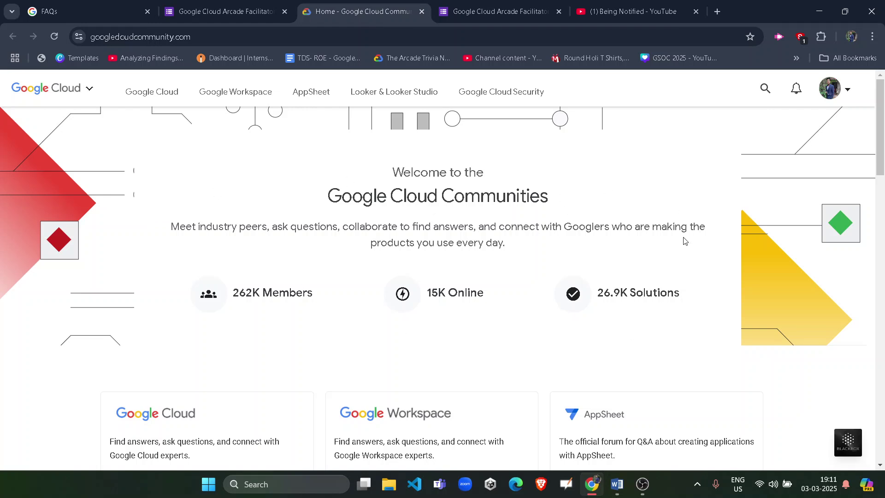
left_click(832, 90)
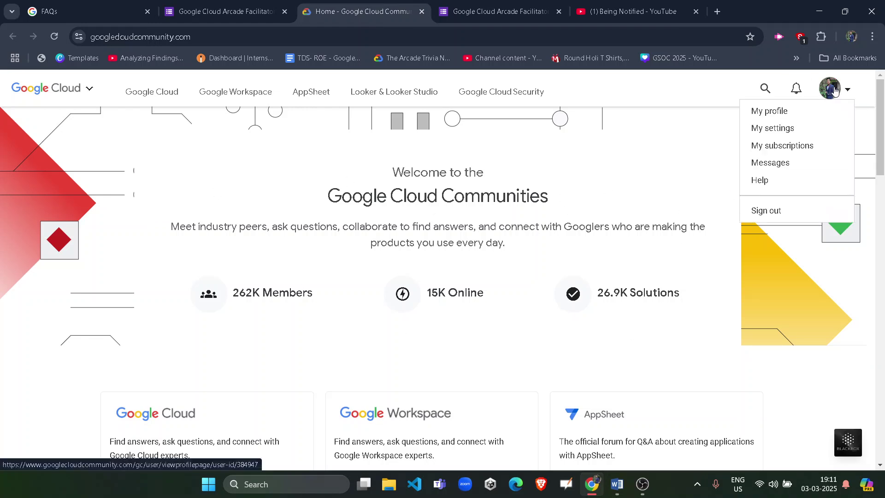
left_click(782, 112)
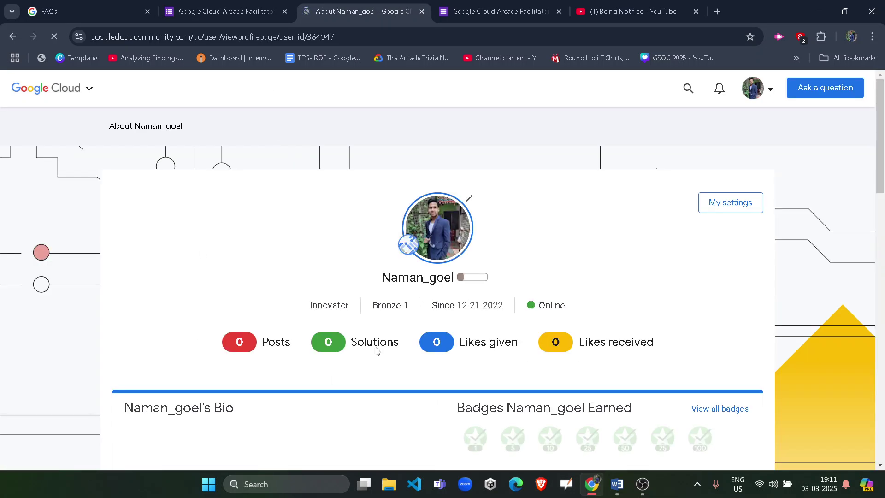
left_click(344, 34)
left_click(317, 207)
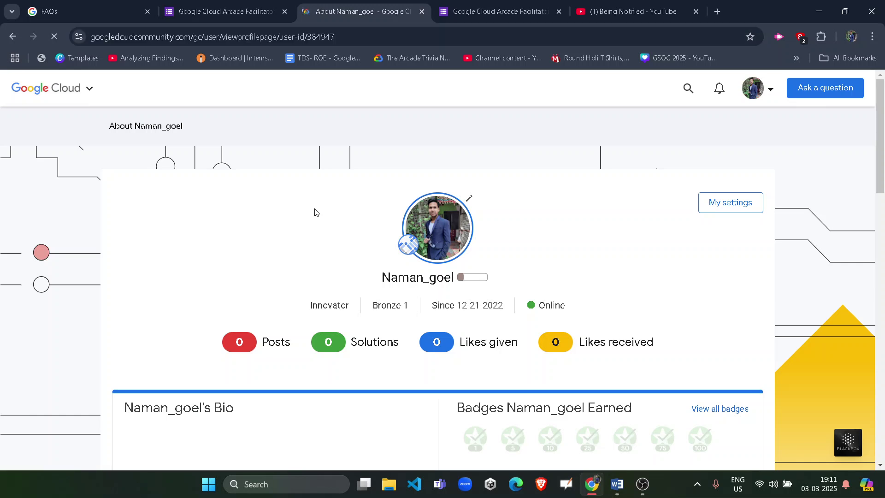
left_click(380, 36)
key("ctrl+c")
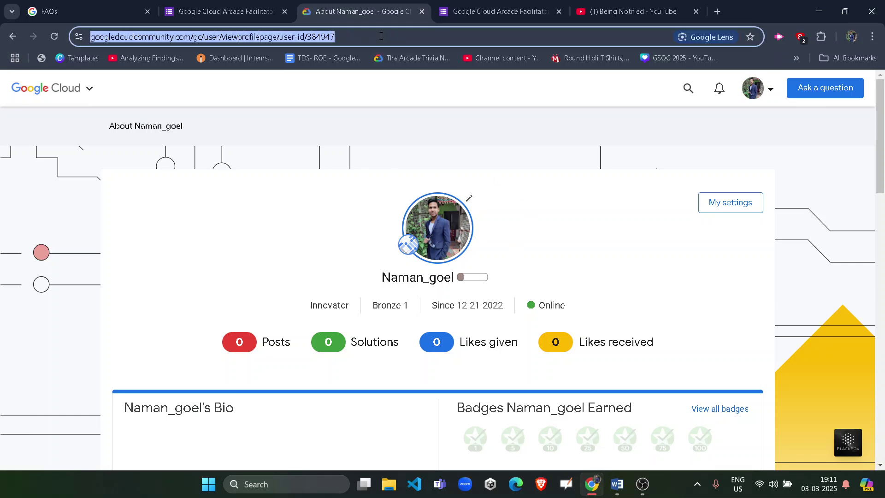
left_click(238, 5)
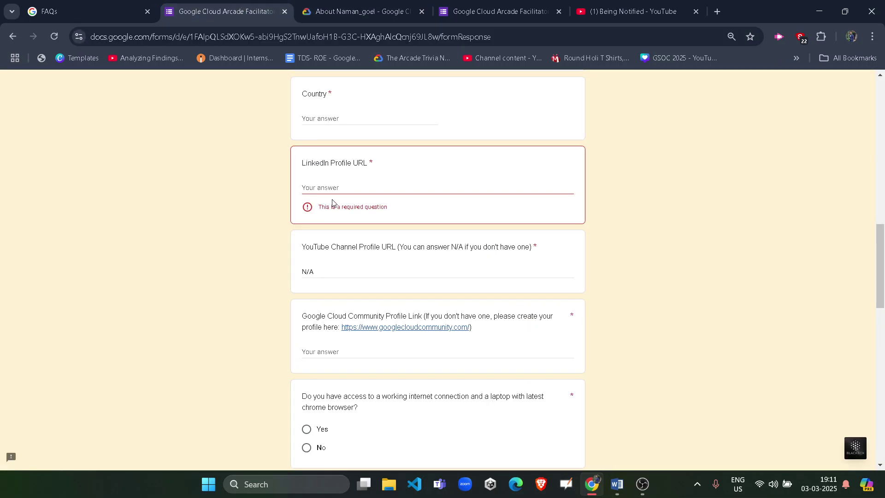
Paste your community profile URL into the Google Cloud Community Profile Link answer.
left_click(340, 354)
key("ctrl+v")
left_click_drag(316, 314, 413, 317)
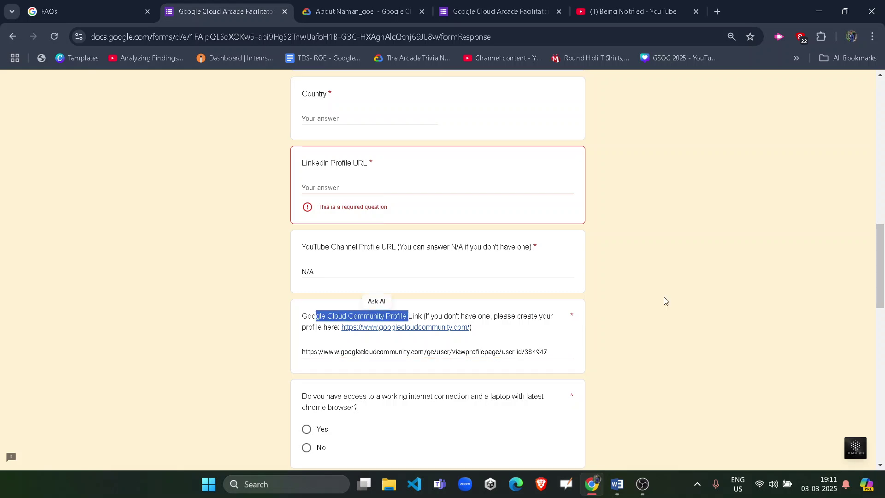
left_click(664, 300)
scroll(623, 302, "up", 1)
scroll(622, 302, "down", 4)
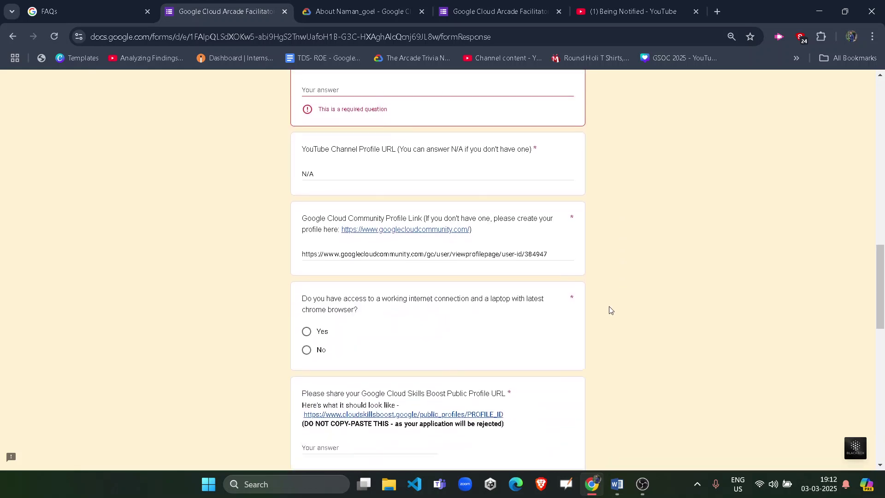
left_click_drag(306, 280, 433, 282)
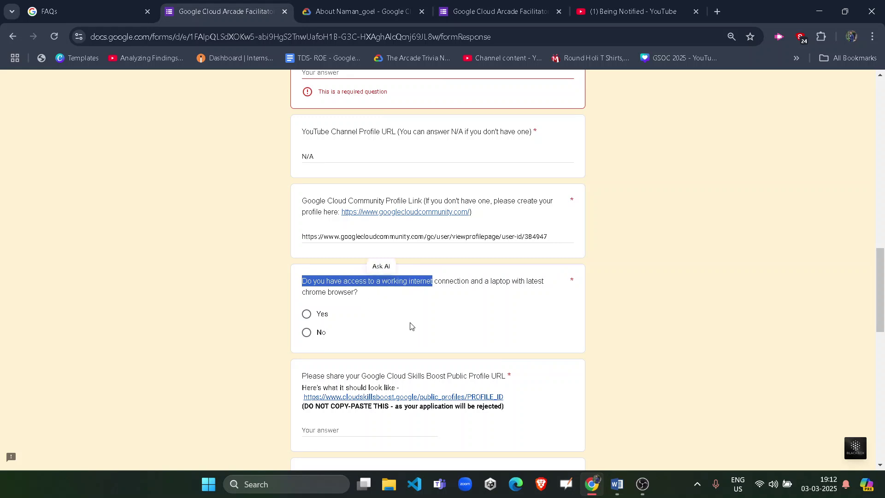
left_click(411, 326)
Read the Skills Boost profile URL question and open its example cloudskillsboost.google link.
scroll(411, 326, "down", 4)
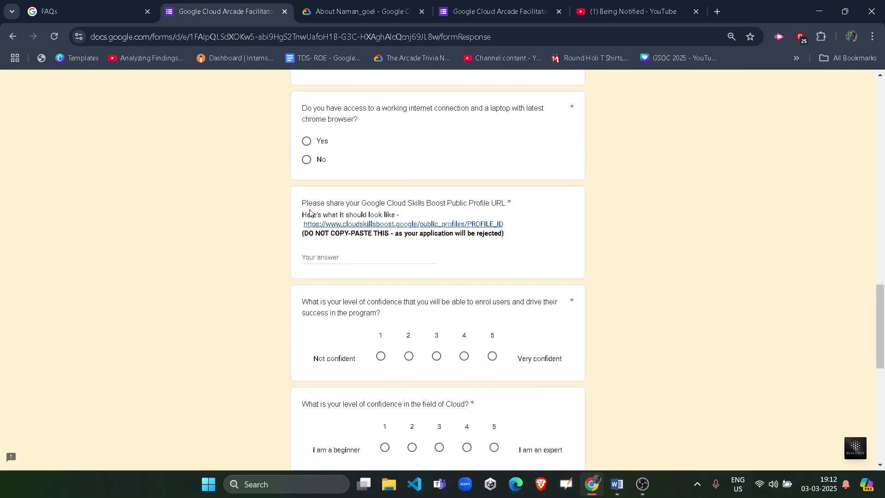
left_click_drag(309, 203, 468, 203)
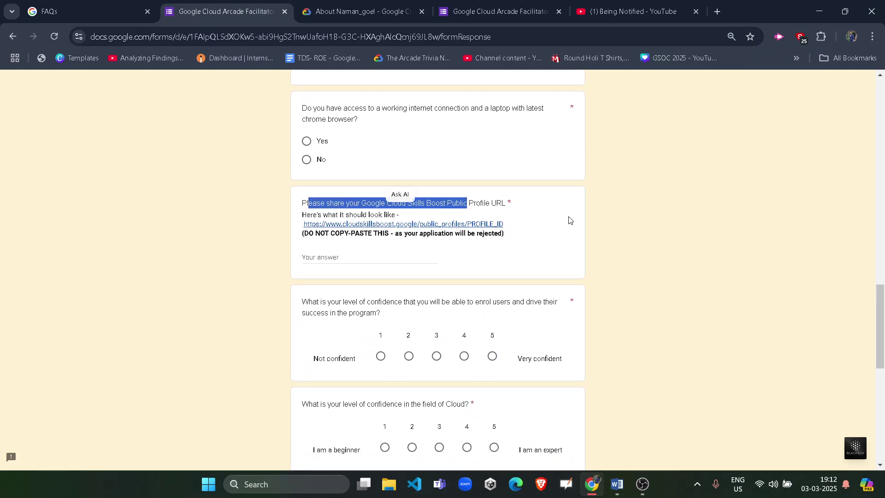
left_click(639, 225)
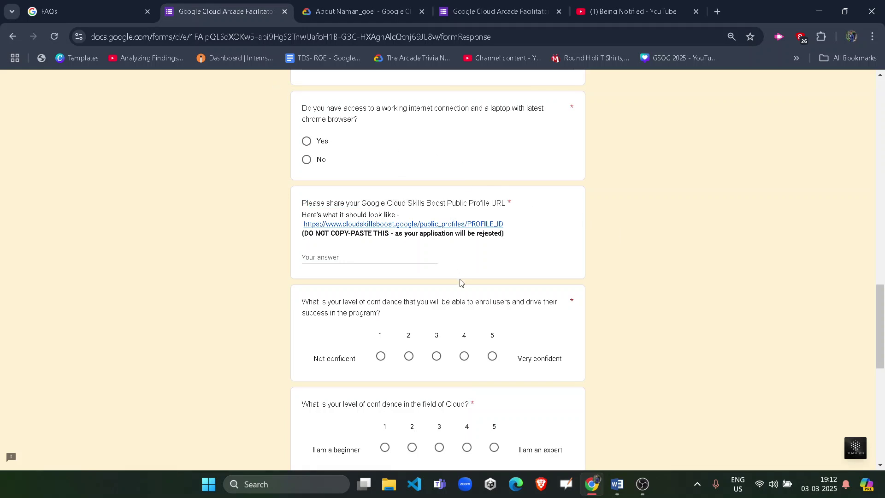
left_click_drag(407, 204, 426, 203)
left_click(606, 223)
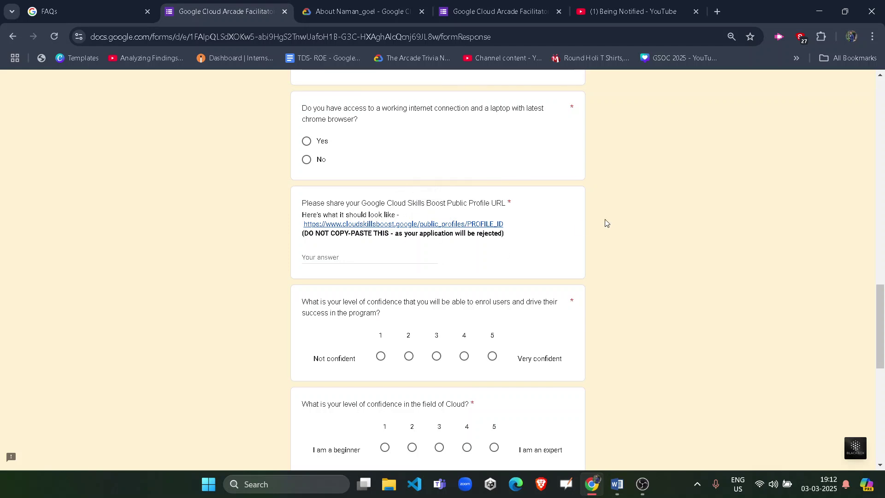
left_click(455, 225)
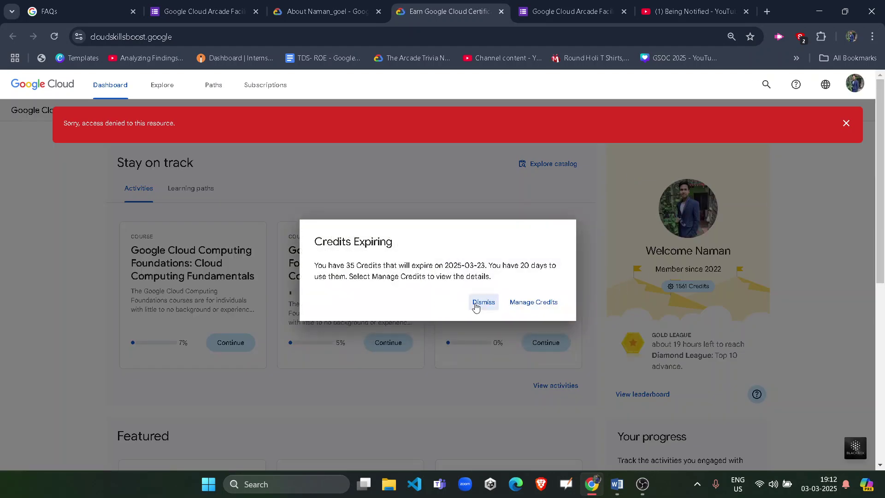
Dismiss the Credits Expiring notice, close the red access-denied banner, and scroll down the dashboard.
left_click(476, 305)
left_click(846, 123)
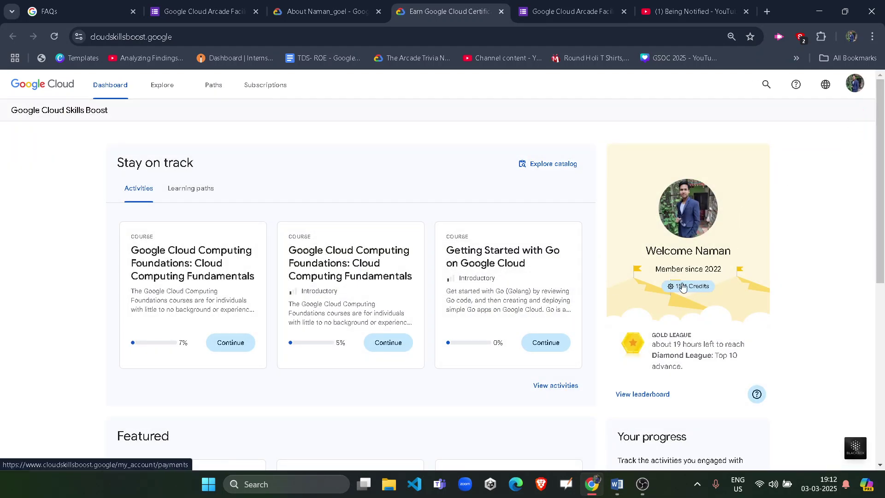
scroll(699, 312, "down", 5)
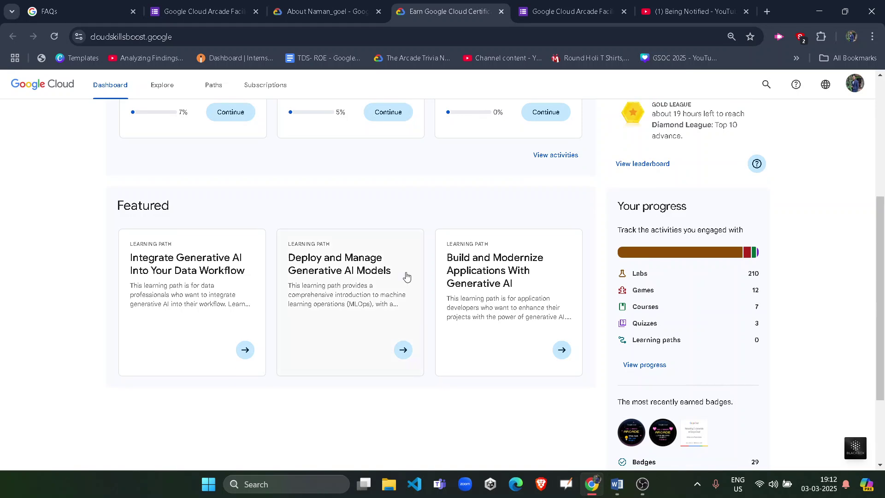
scroll(666, 310, "down", 2)
scroll(666, 310, "down", 1)
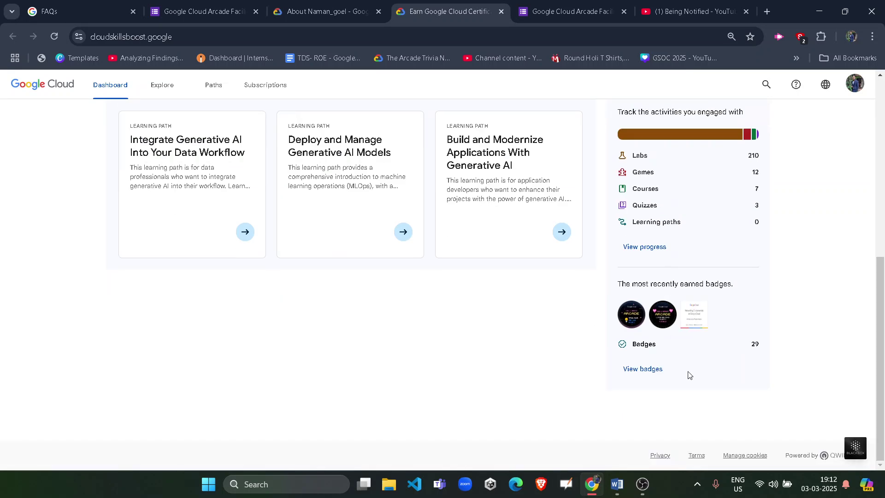
Open Skills Boost account settings, passing through Subscriptions and credits back to General settings.
left_click(664, 370)
left_click(855, 85)
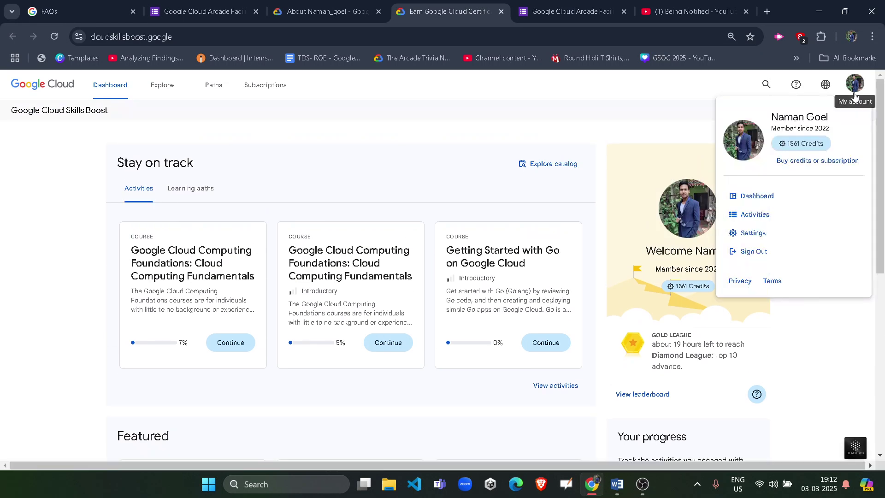
left_click(754, 233)
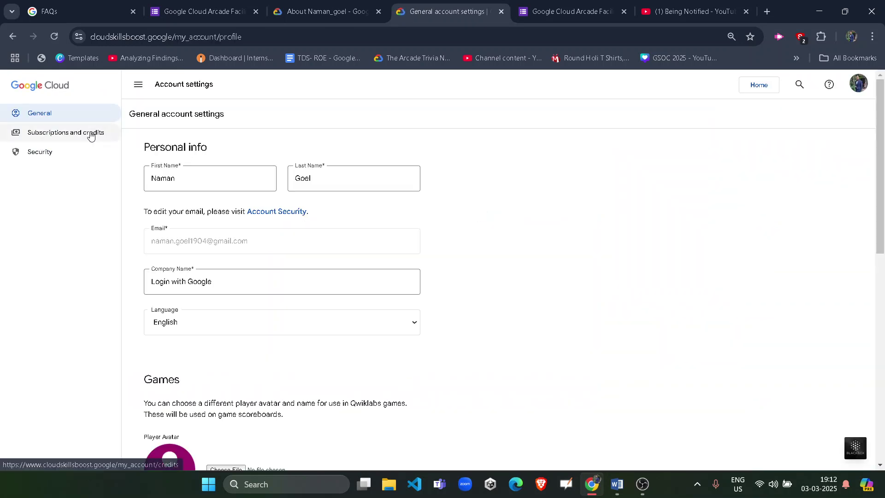
left_click(91, 135)
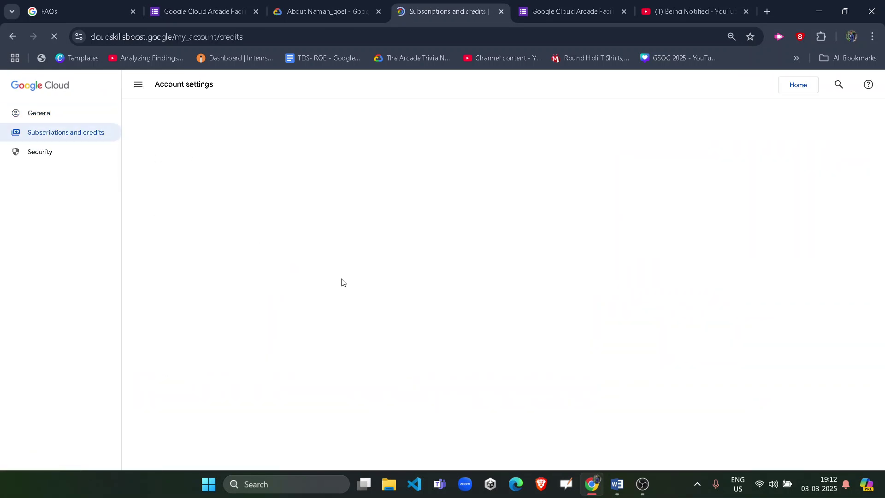
left_click(94, 136)
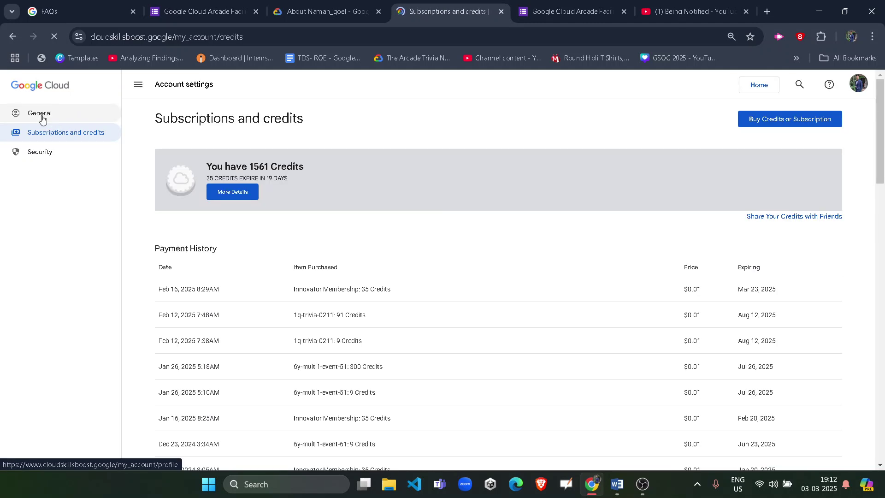
left_click(43, 116)
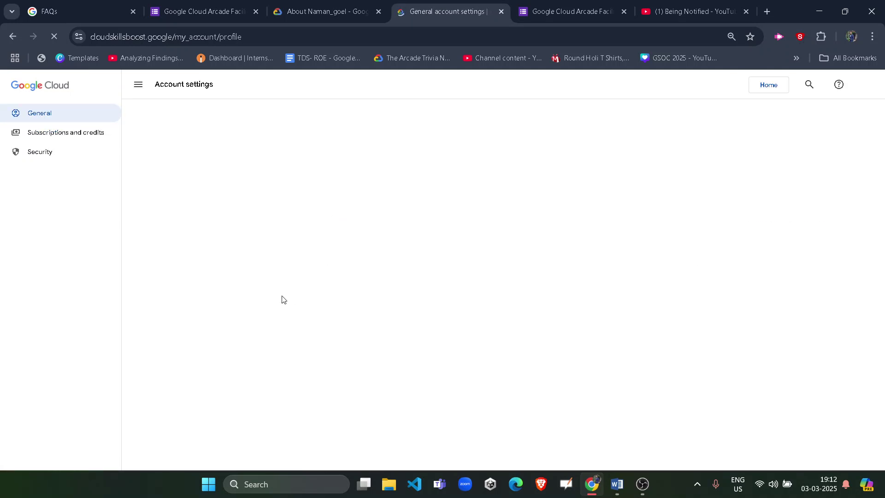
Select the public profile URL shown under Public Profile for copying.
scroll(283, 300, "down", 4)
scroll(240, 299, "up", 1)
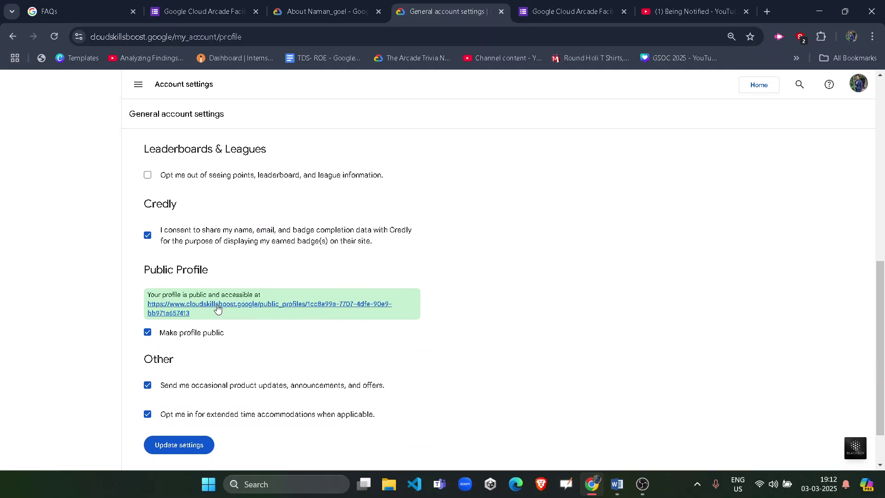
left_click_drag(190, 313, 148, 304)
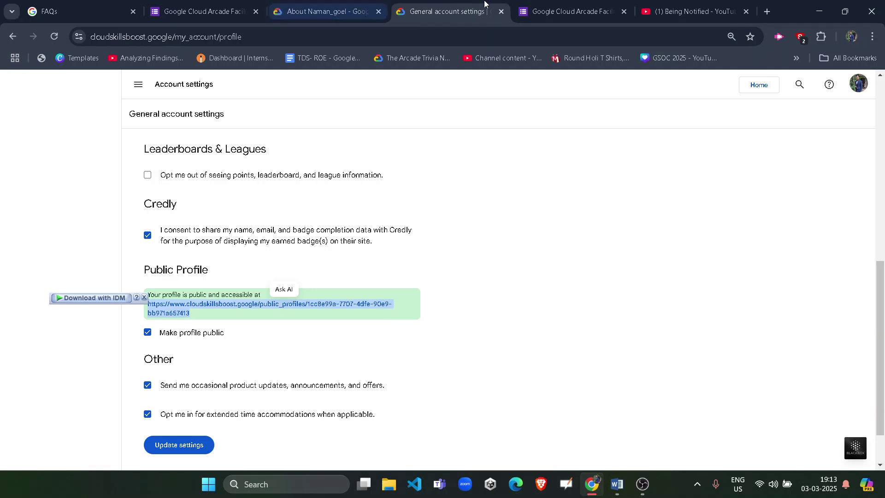
Paste the copied public profile URL into the Skills Boost Public Profile URL answer.
left_click(572, 11)
left_click(202, 11)
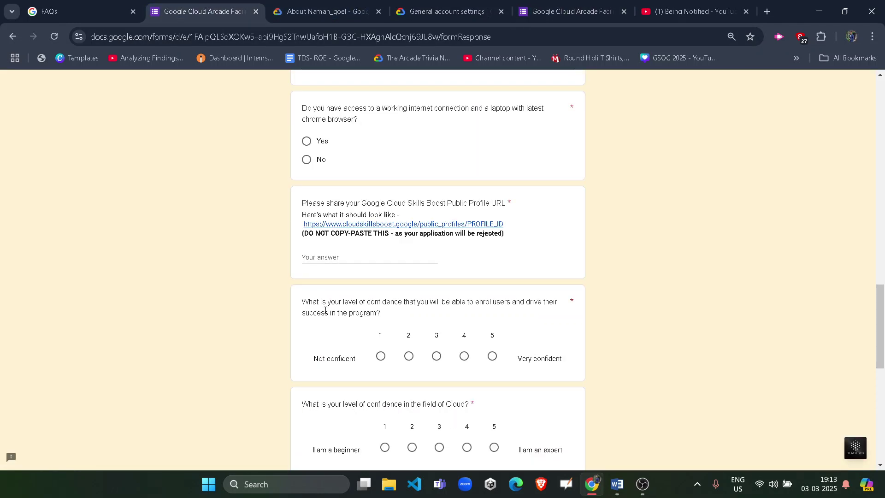
left_click(336, 255)
key("ctrl+v")
left_click(656, 226)
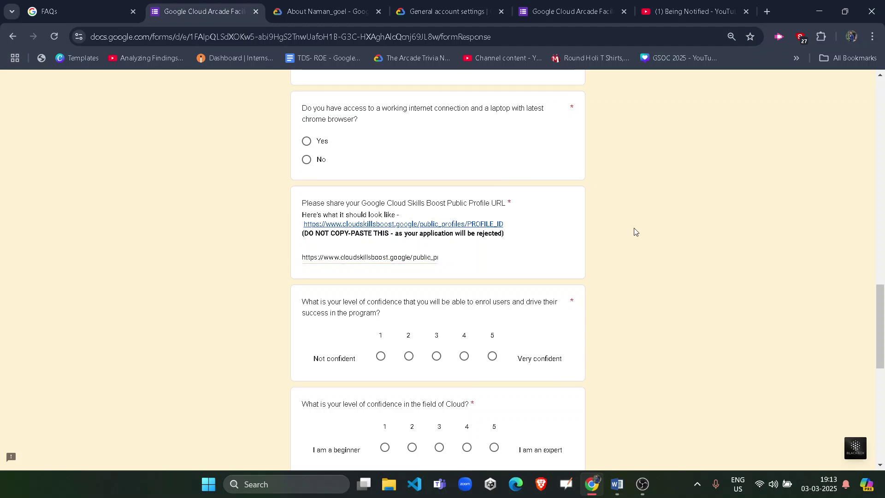
Check the pasted URL against the example link, do-not-copy warning and account settings.
left_click_drag(309, 236, 405, 235)
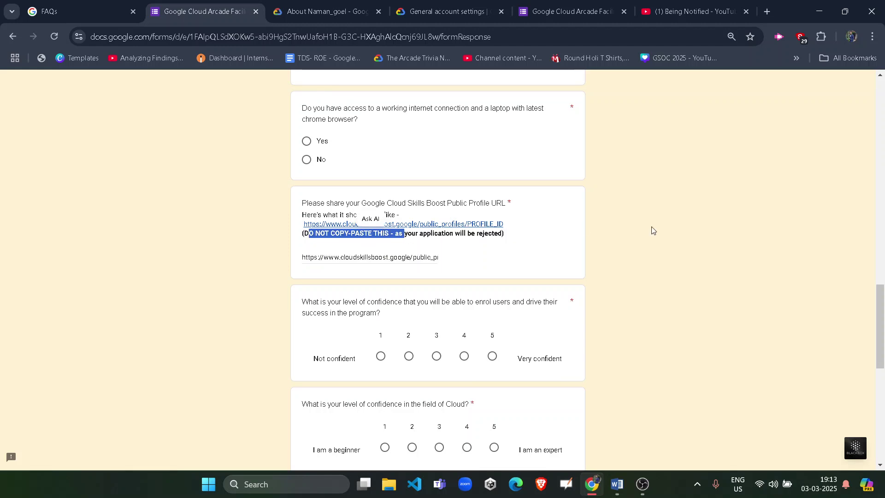
left_click(551, 236)
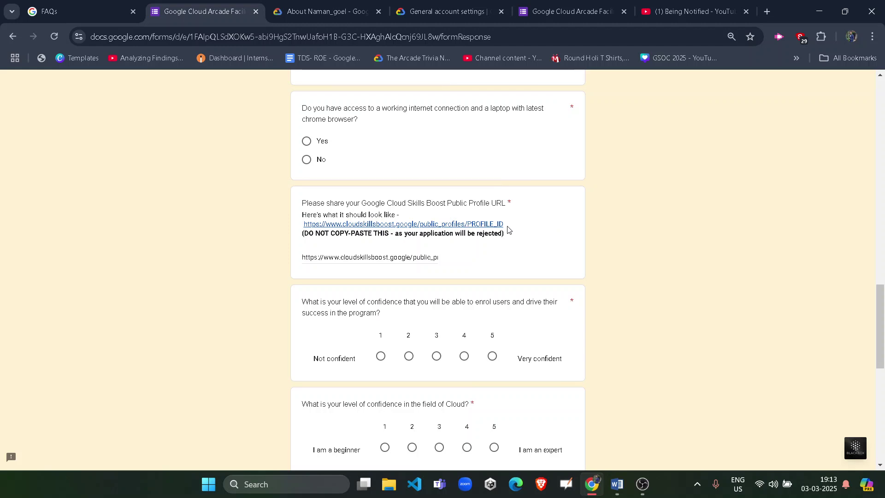
left_click_drag(507, 227, 304, 224)
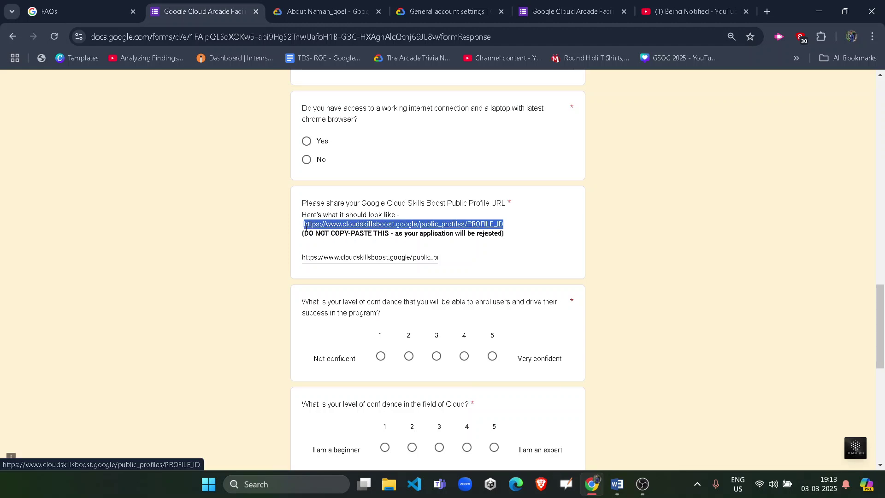
left_click(690, 220)
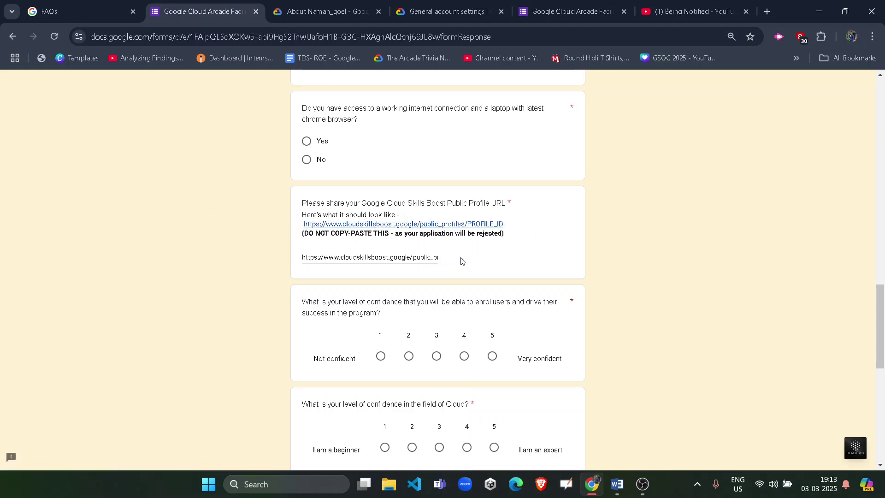
left_click(446, 12)
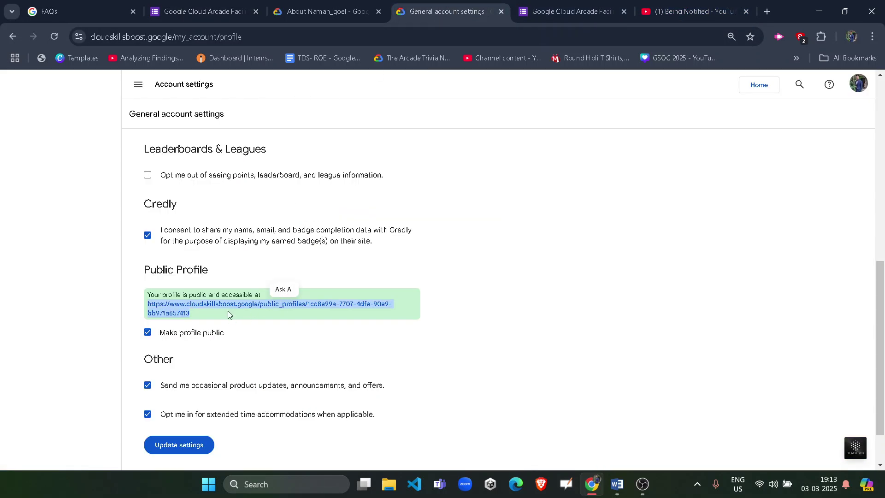
left_click(203, 12)
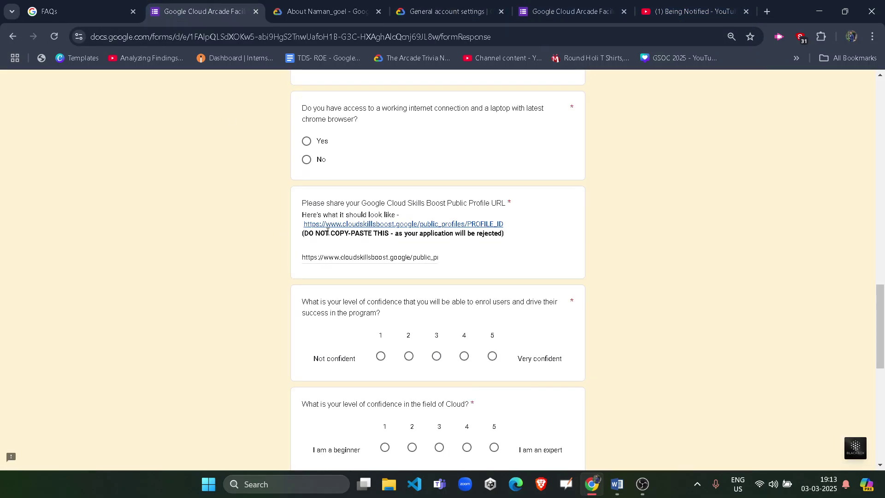
left_click_drag(324, 215, 500, 224)
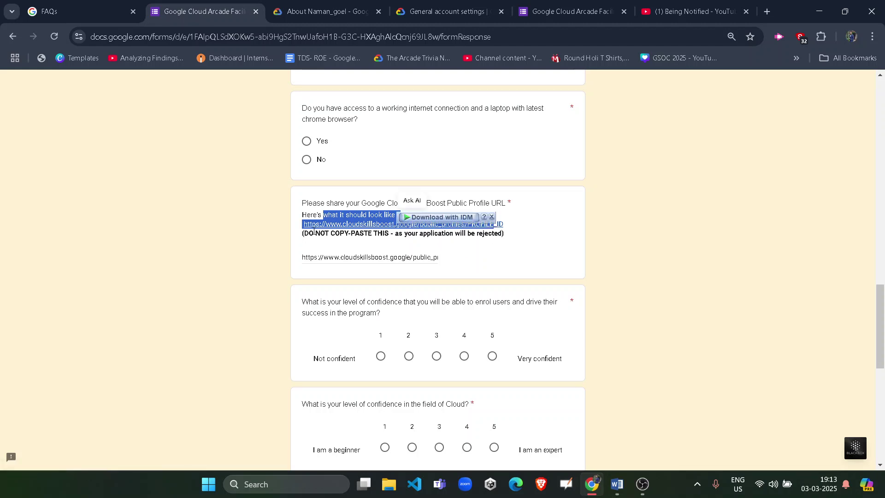
left_click_drag(314, 232, 374, 233)
left_click(543, 235)
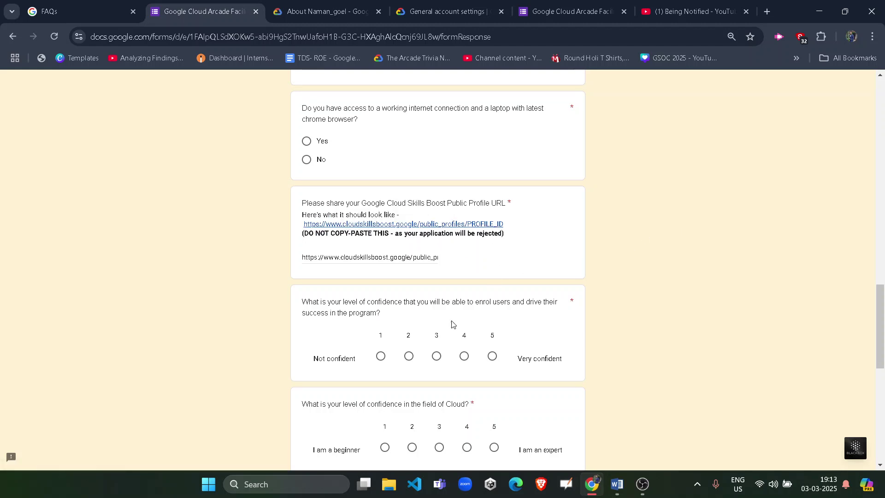
Read through the enrolment confidence, Facilitator and technical programs questions.
scroll(374, 309, "down", 2)
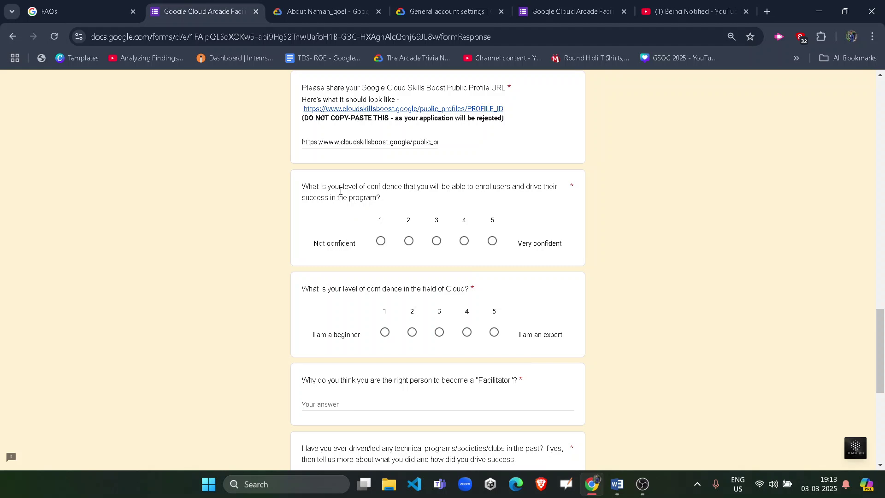
left_click_drag(340, 188, 379, 188)
left_click_drag(349, 295, 474, 295)
scroll(579, 352, "down", 2)
left_click_drag(322, 265, 428, 275)
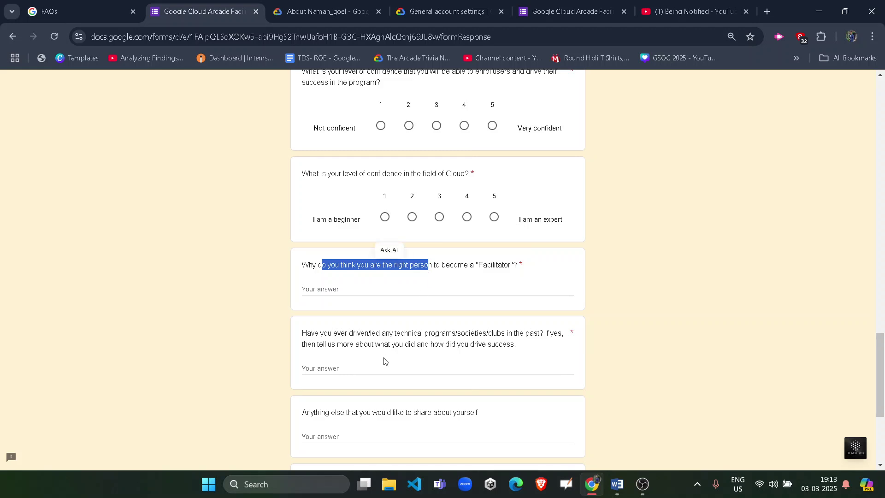
scroll(364, 346, "down", 1)
left_click_drag(356, 285, 380, 276)
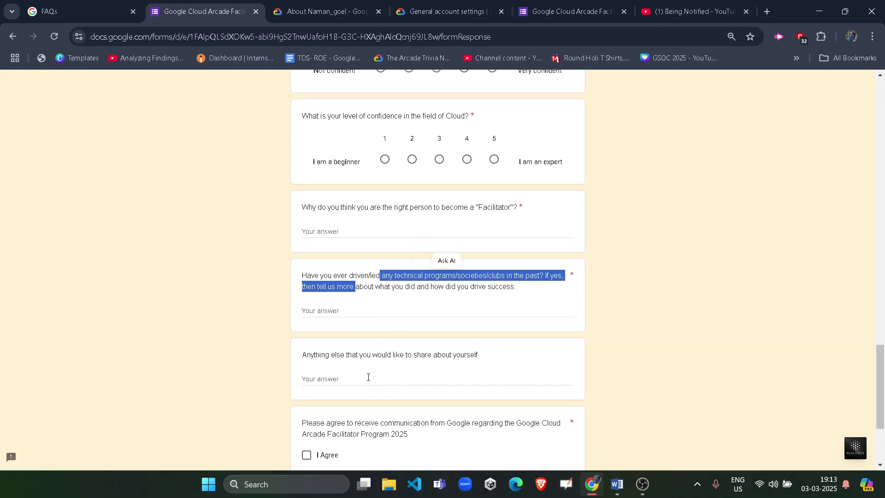
left_click_drag(333, 357, 478, 356)
left_click(687, 344)
Tick I Agree to receive communication from Google about the program.
scroll(597, 377, "down", 3)
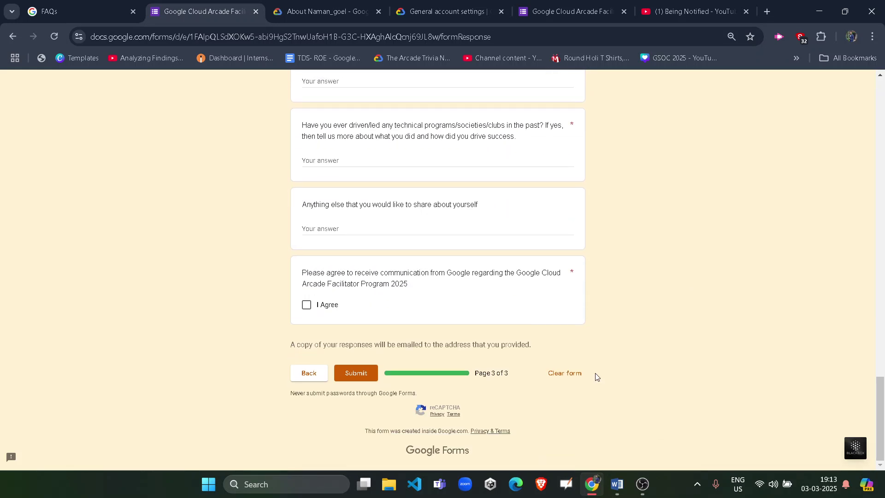
double_click(375, 273)
left_click_drag(377, 273, 399, 275)
left_click(326, 307)
scroll(621, 301, "up", 10)
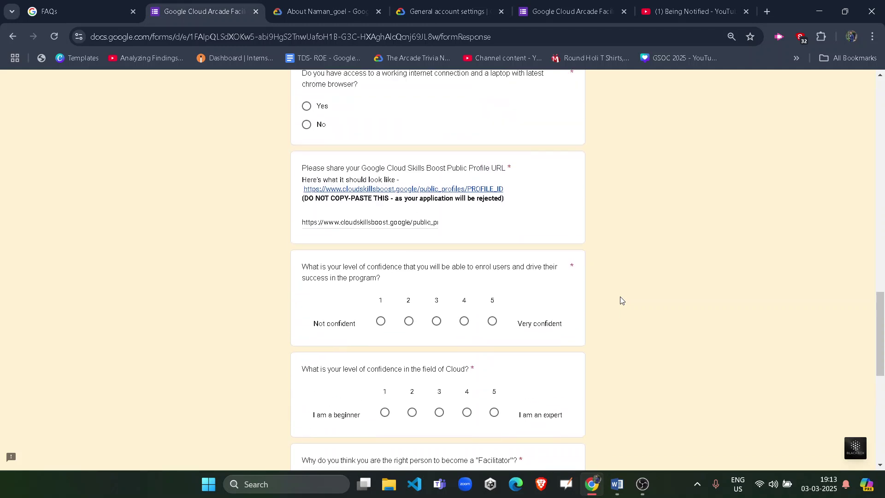
scroll(621, 300, "up", 6)
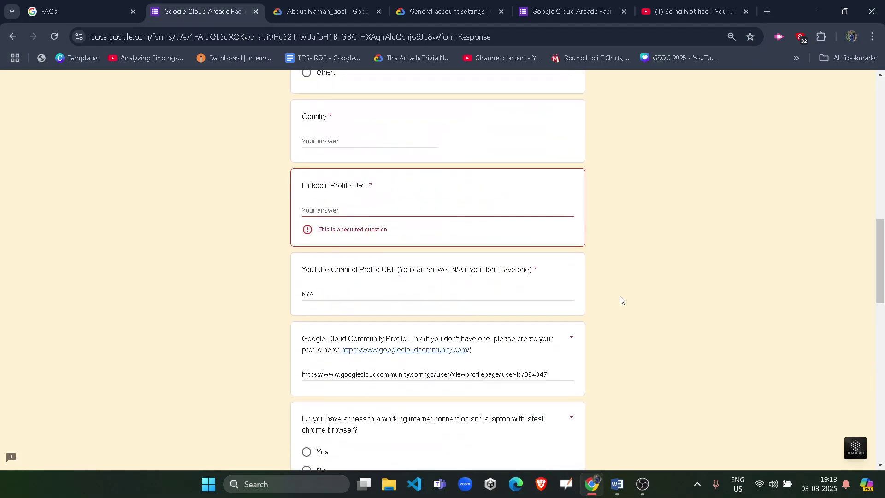
scroll(621, 300, "down", 2)
scroll(621, 300, "down", 1)
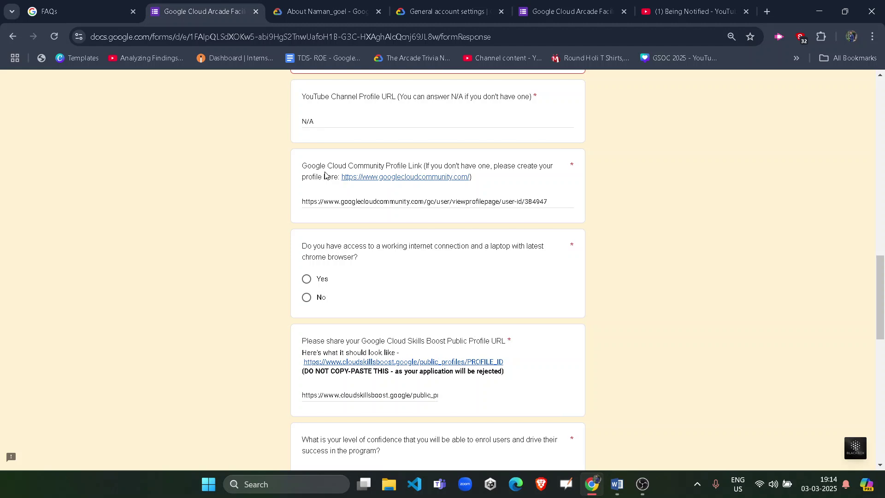
left_click_drag(325, 175, 402, 165)
scroll(349, 236, "down", 2)
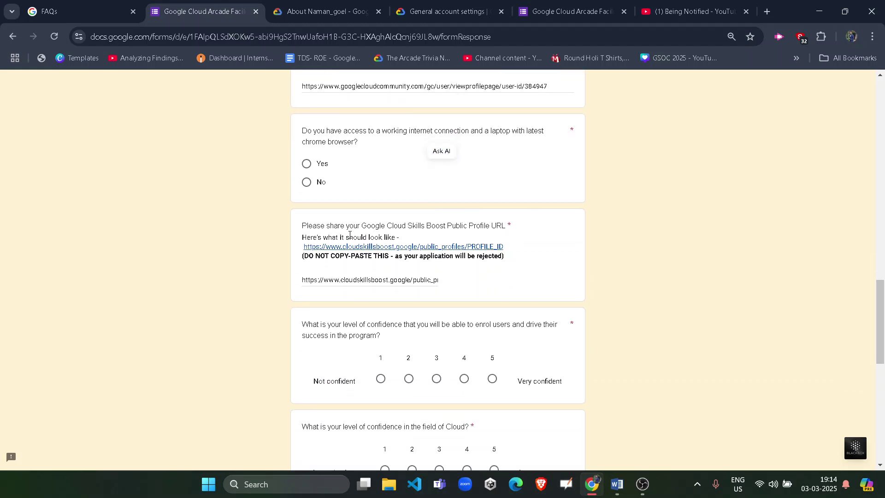
left_click_drag(350, 236, 392, 236)
left_click(586, 295)
scroll(633, 271, "up", 10)
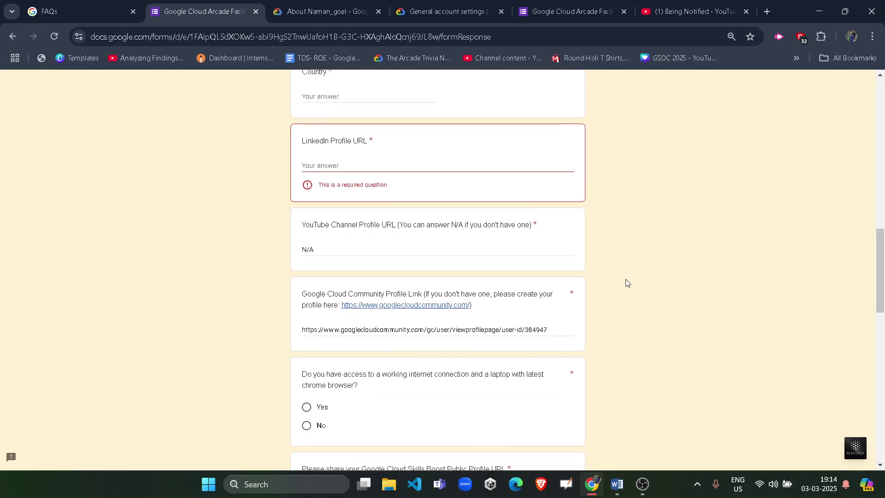
scroll(625, 287, "up", 5)
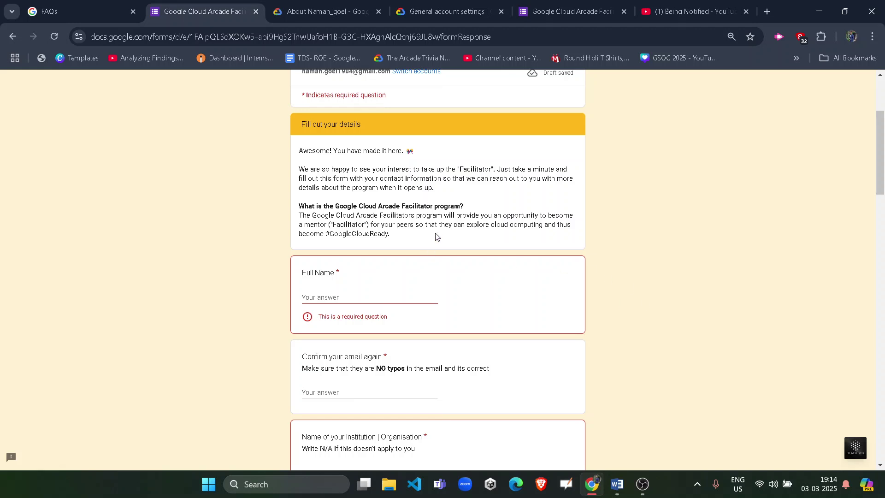
scroll(436, 236, "up", 2)
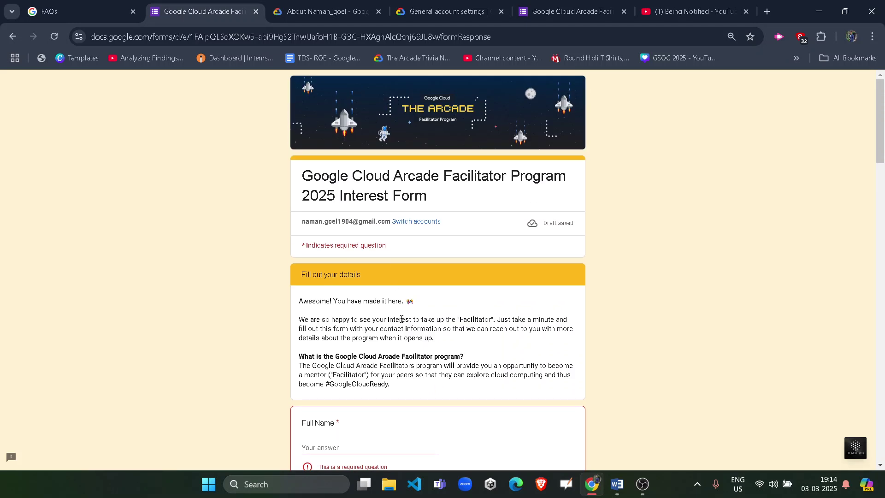
scroll(397, 247, "down", 18)
scroll(401, 323, "down", 1)
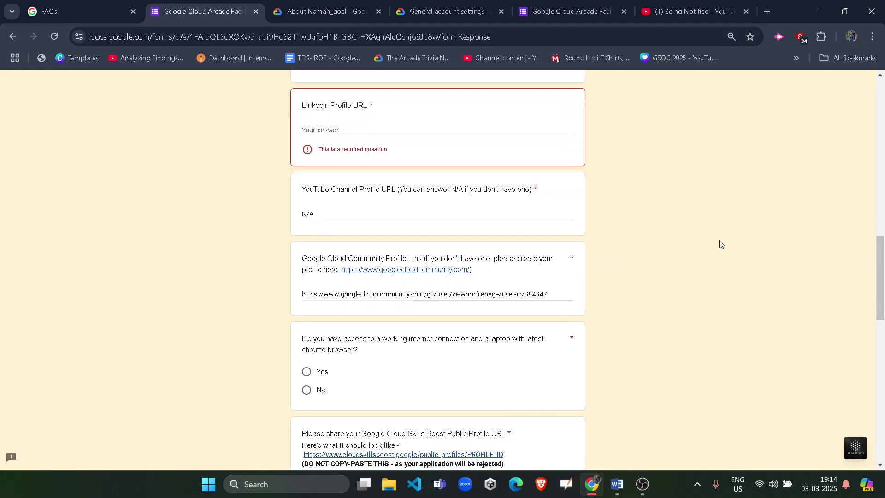
scroll(722, 245, "down", 6)
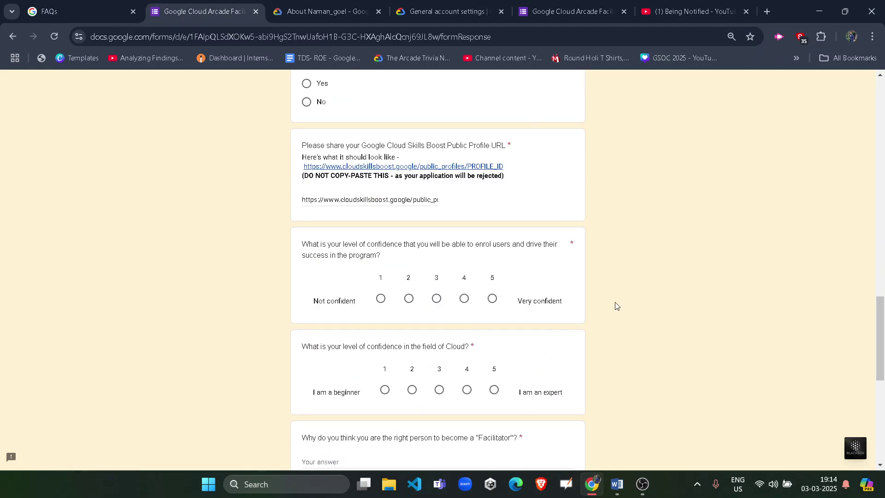
scroll(615, 306, "down", 8)
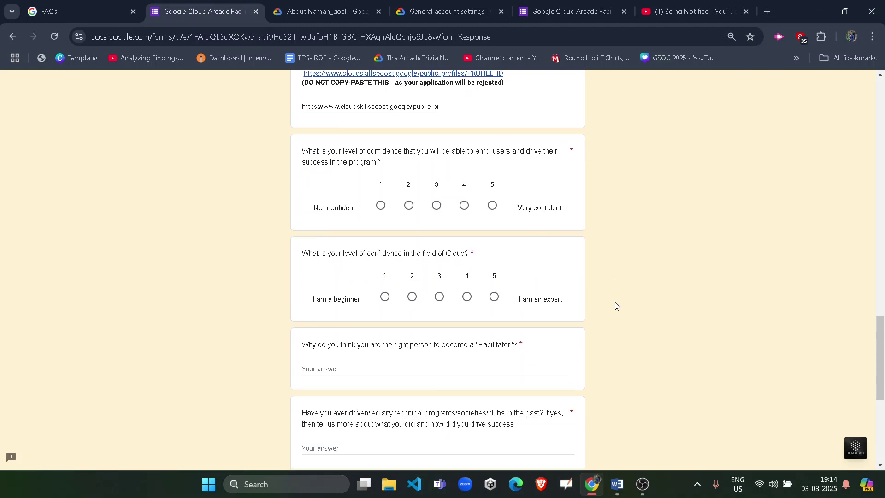